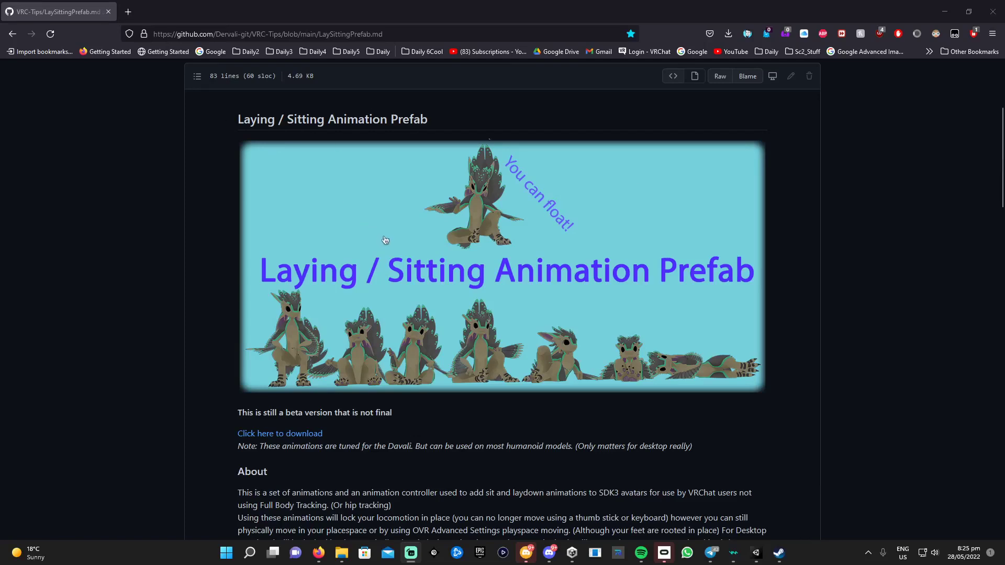
pyautogui.scroll(-4, 460, 266)
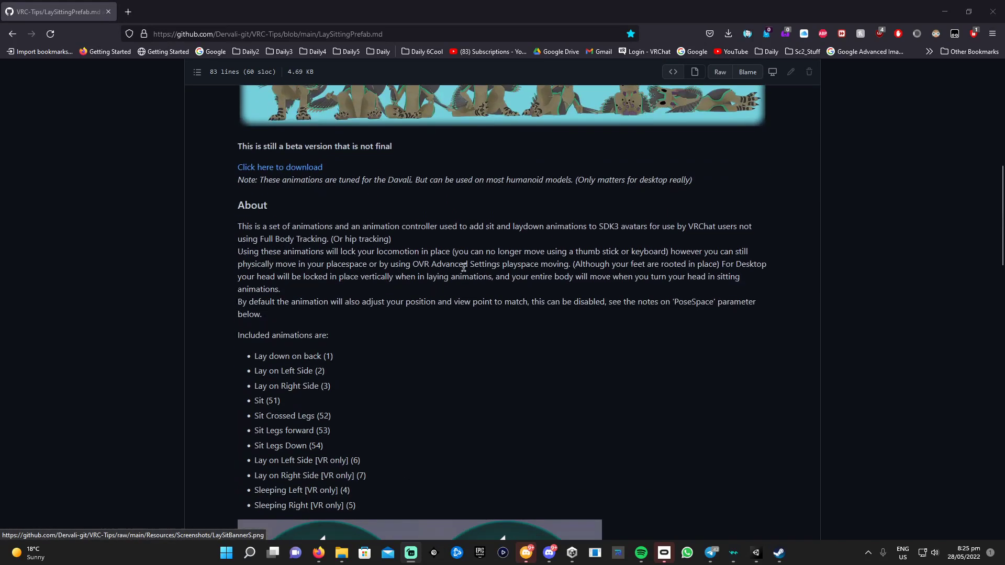
pyautogui.scroll(-4, 451, 359)
pyautogui.scroll(-1, 527, 352)
pyautogui.scroll(-3, 526, 352)
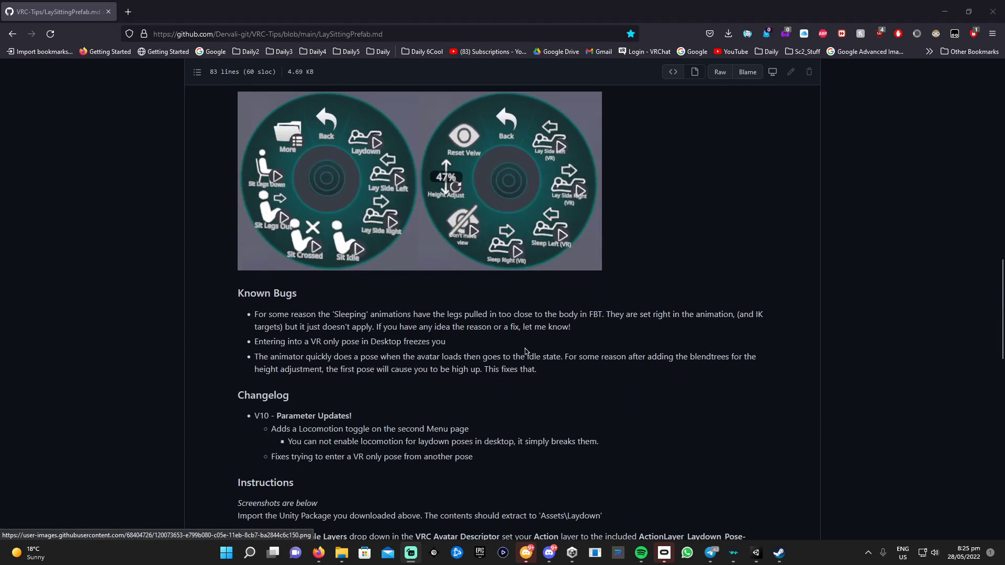
pyautogui.scroll(9, 525, 352)
pyautogui.scroll(3, 525, 352)
pyautogui.scroll(3, 525, 352)
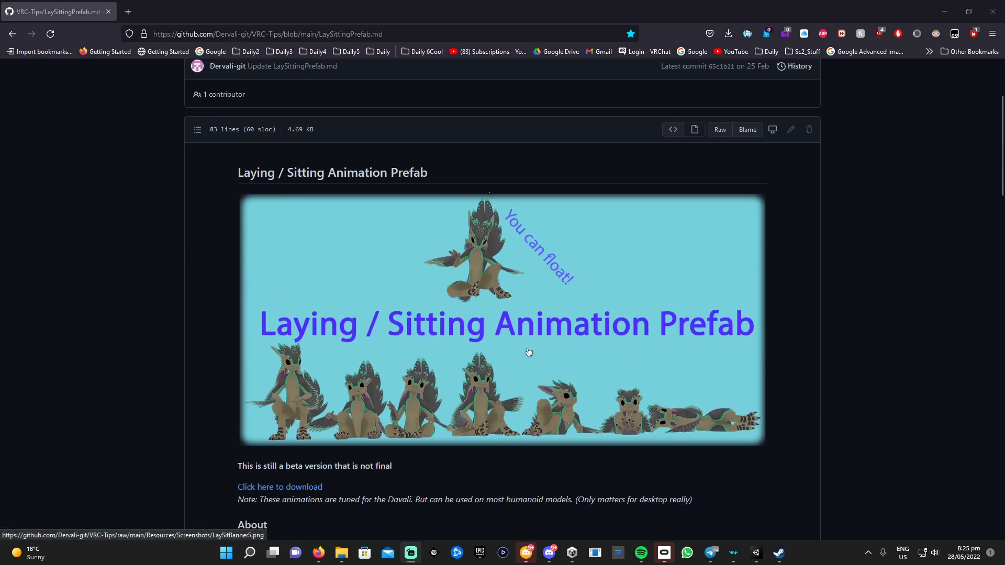
pyautogui.scroll(3, 525, 352)
pyautogui.scroll(-3, 459, 307)
pyautogui.scroll(-2, 437, 286)
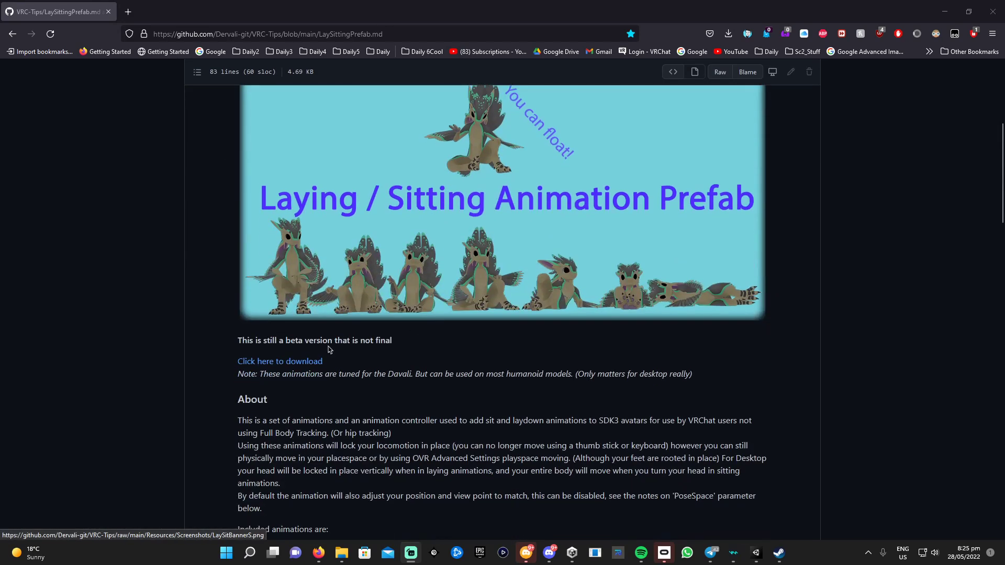
# Download and save the Laying / Sitting Animation Prefab .unitypackage from GitHub, then minimize Firefox.
pyautogui.click(281, 363)
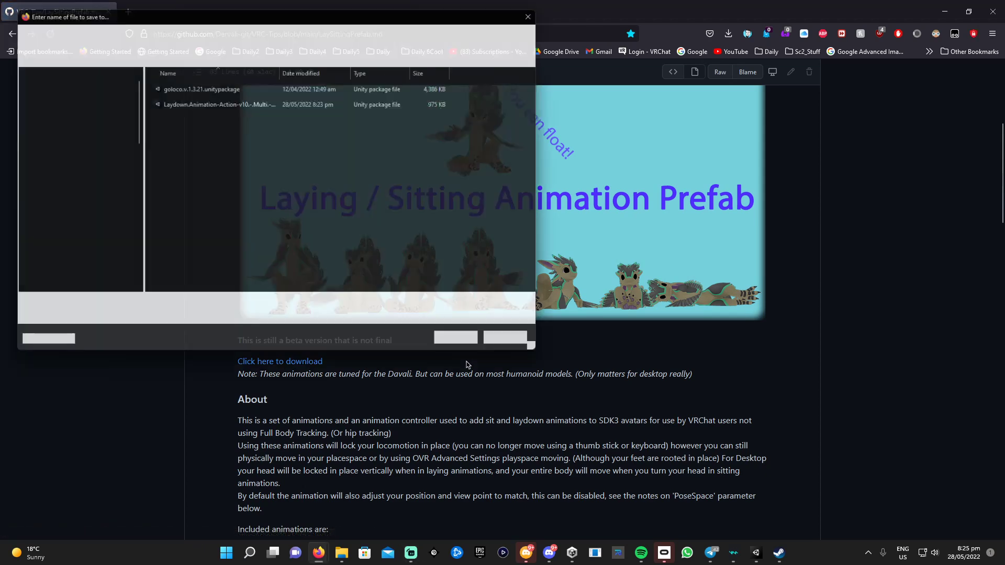
pyautogui.click(516, 347)
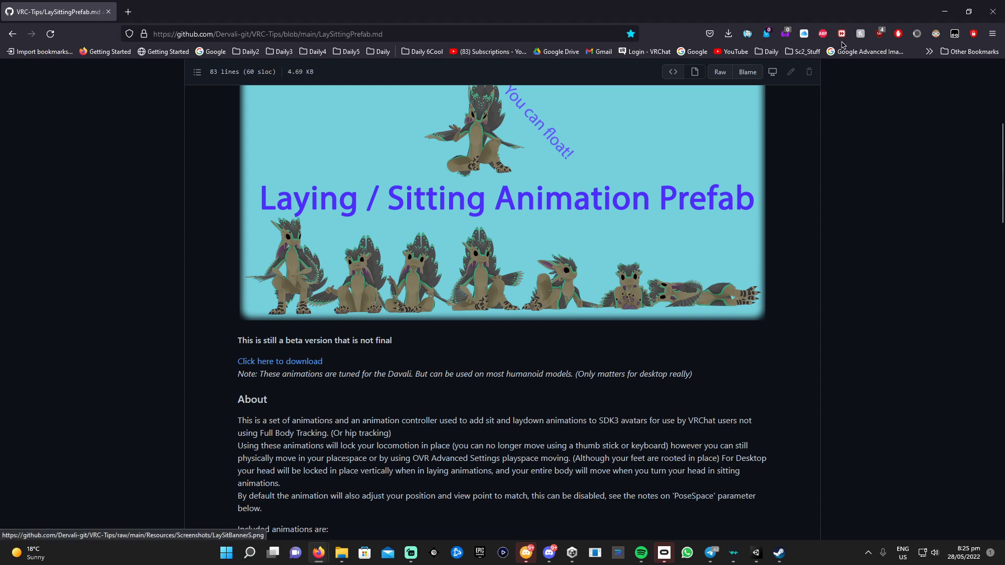
pyautogui.click(944, 11)
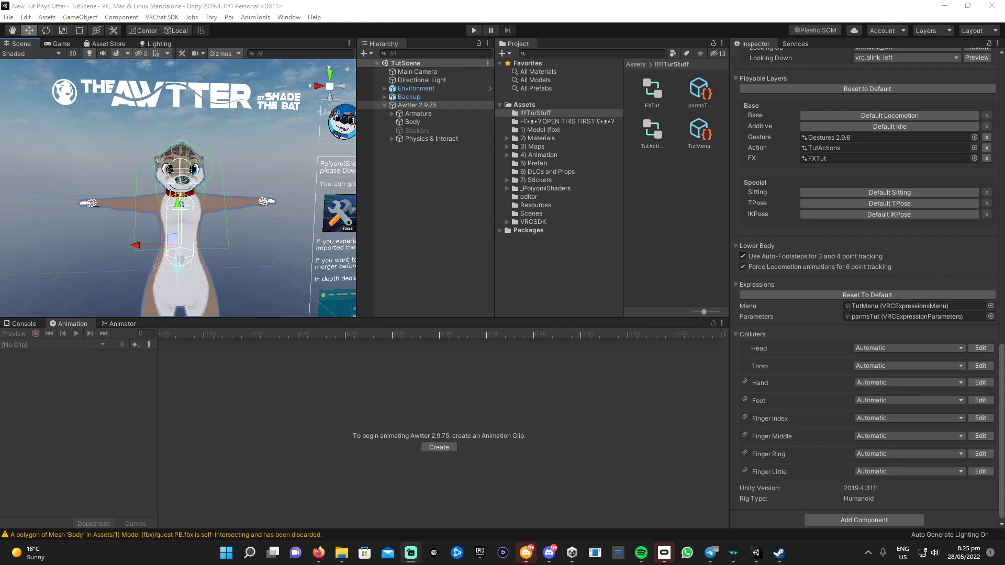
# Drag the Laydown .unitypackage from File Explorer into the Project panel and import all items.
pyautogui.click(342, 553)
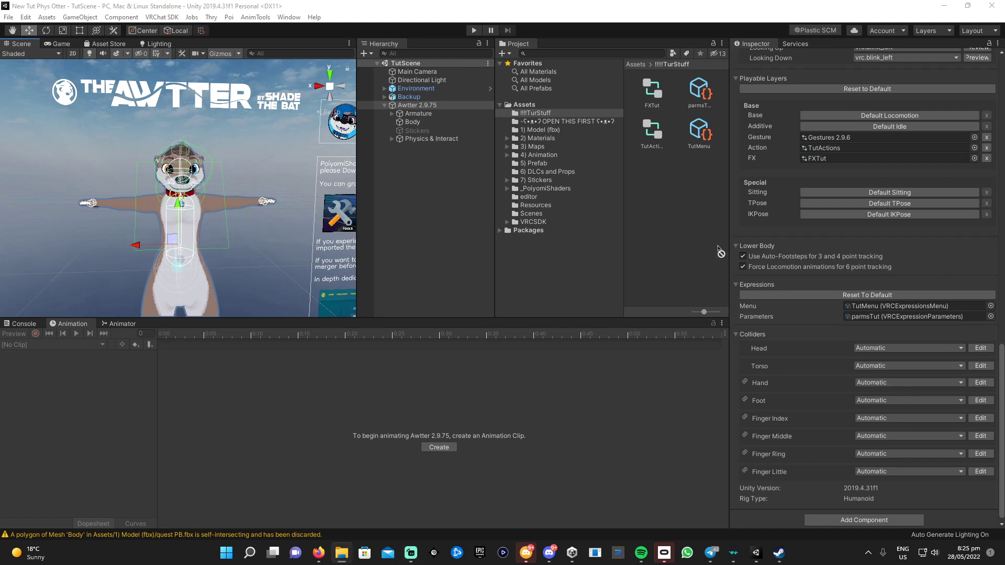
pyautogui.moveTo(721, 252); pyautogui.dragTo(689, 231)
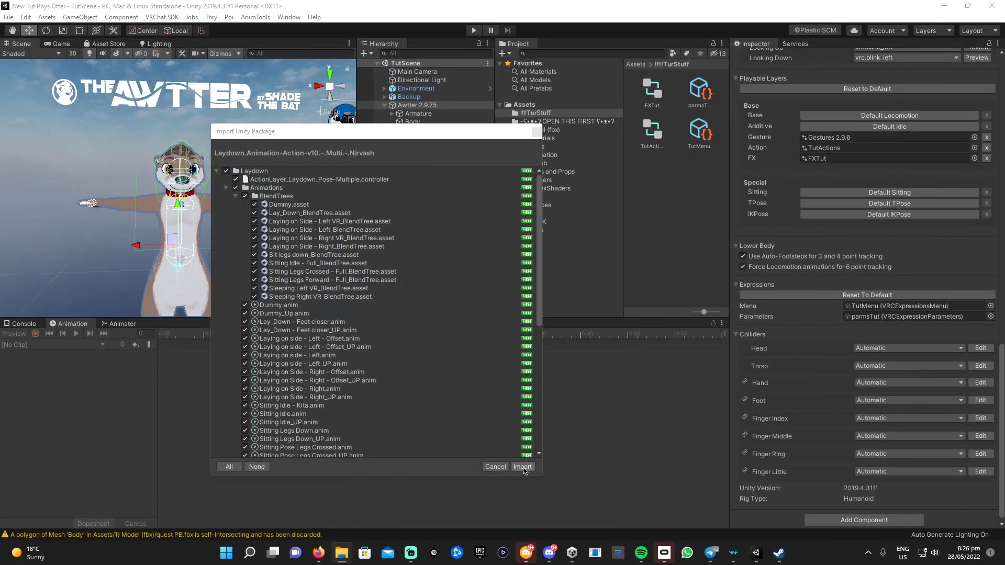
pyautogui.click(523, 467)
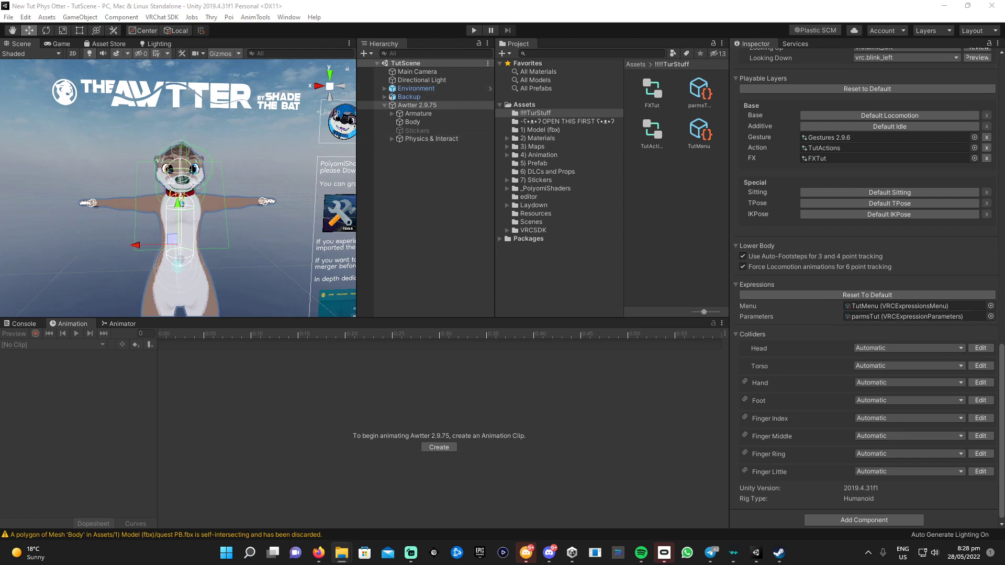
# Import all items of the AV3Manager .unitypackage, then widen the Hierarchy panel.
pyautogui.moveTo(808, 224); pyautogui.dragTo(693, 239)
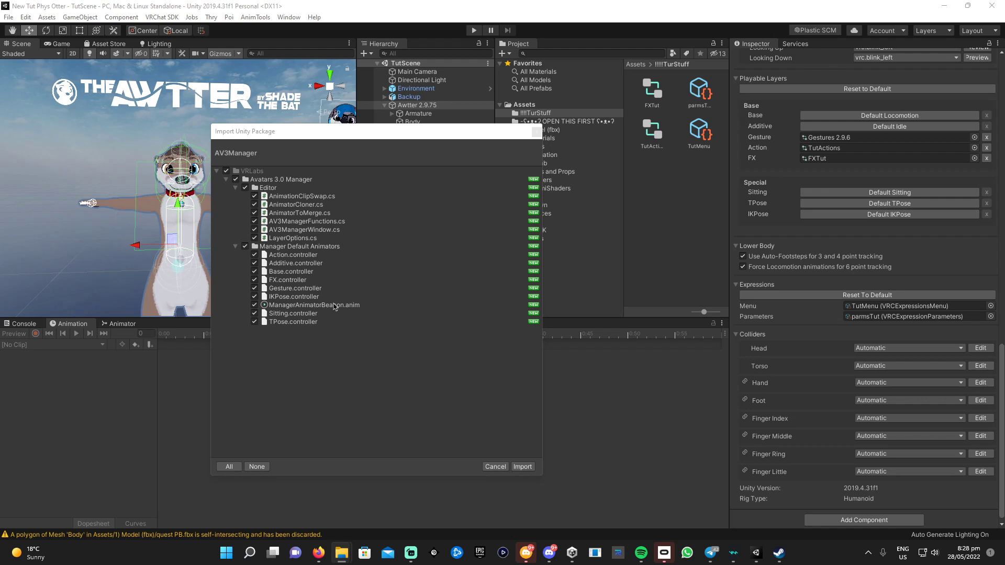
pyautogui.click(522, 467)
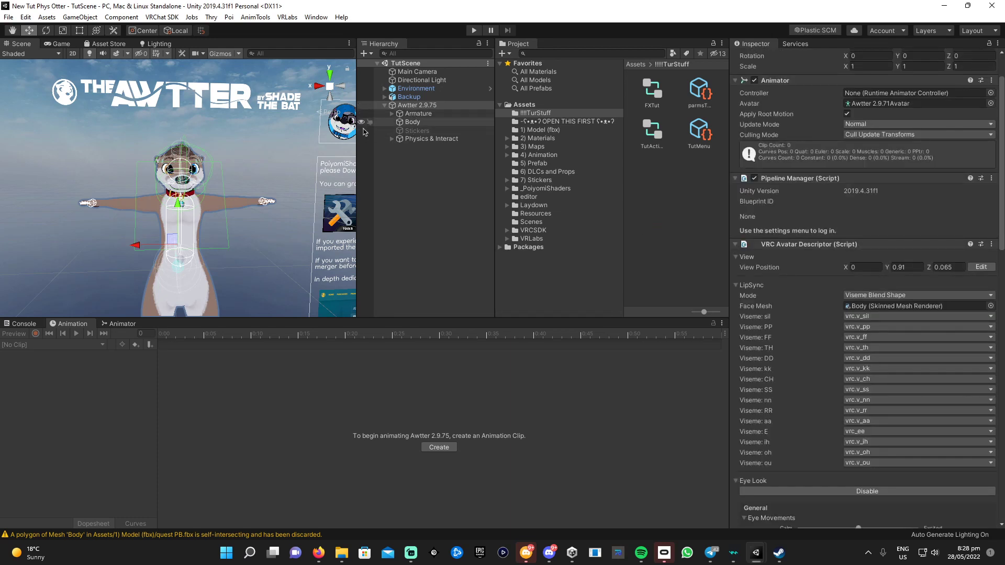
pyautogui.moveTo(357, 164); pyautogui.dragTo(280, 166)
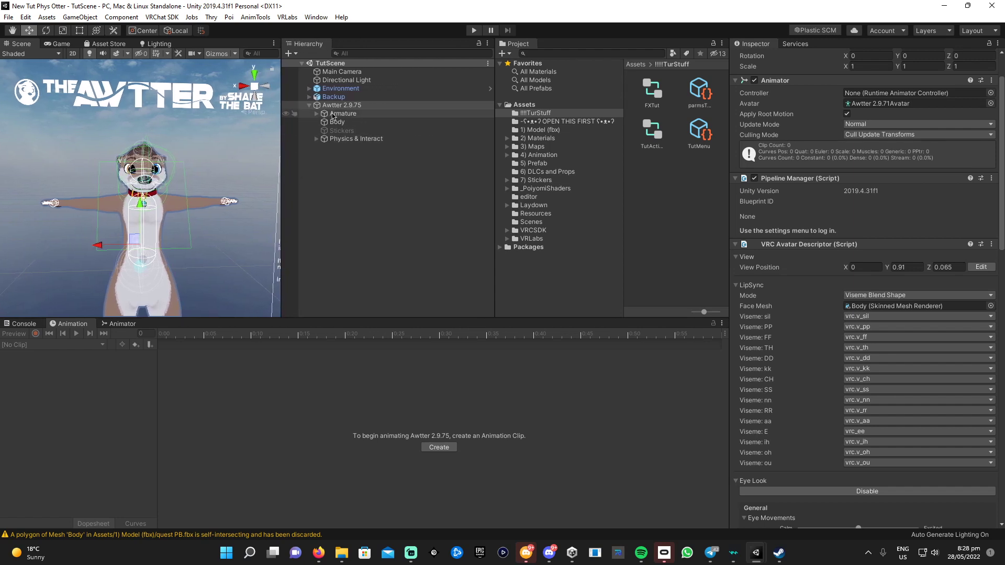
# Open a docked Avatars 3.0 Manager on Awtter 2.9.75, apply Set WD, and open the Laydown folder.
pyautogui.click(289, 17)
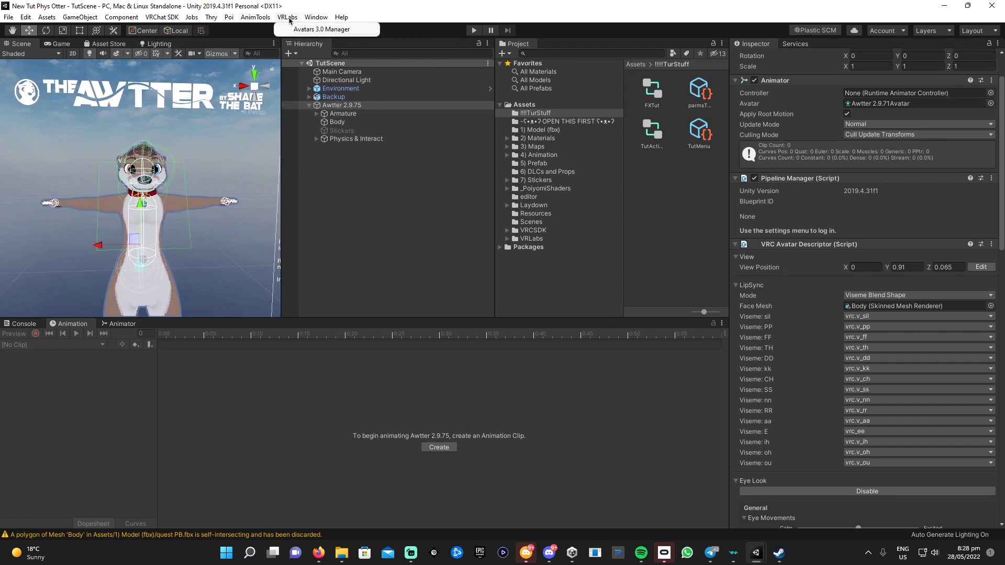
pyautogui.click(314, 30)
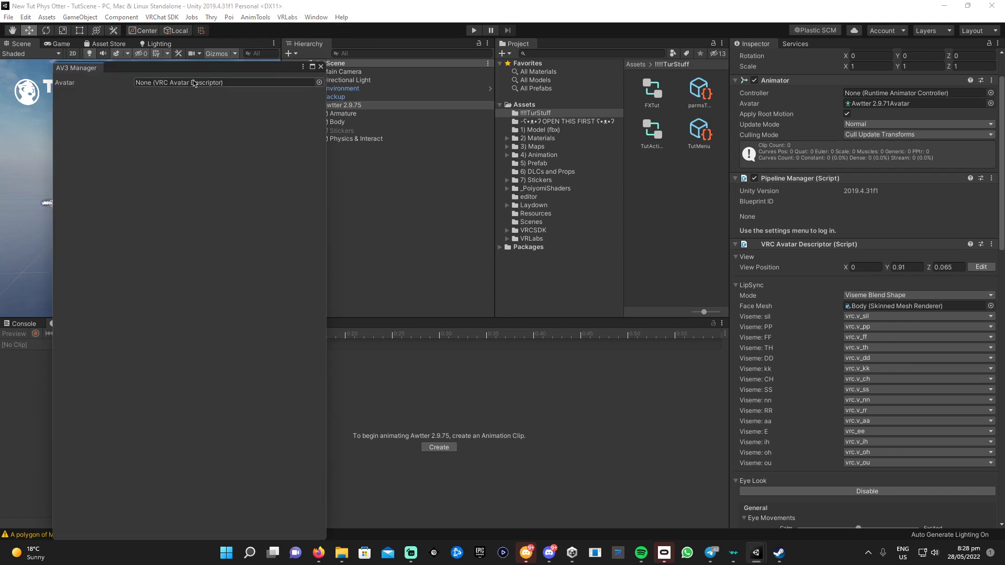
pyautogui.moveTo(126, 75); pyautogui.dragTo(73, 72)
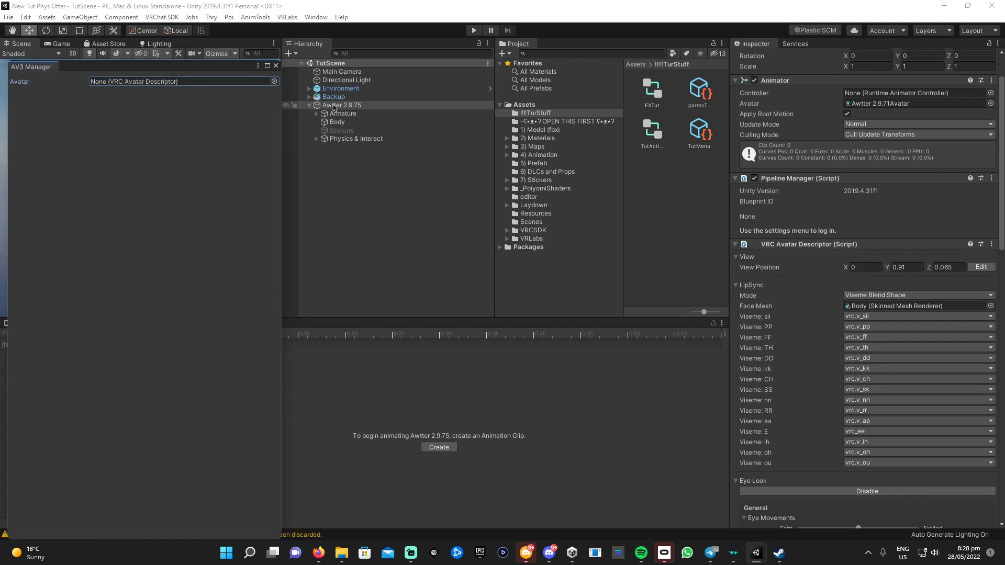
pyautogui.moveTo(244, 128); pyautogui.dragTo(144, 83)
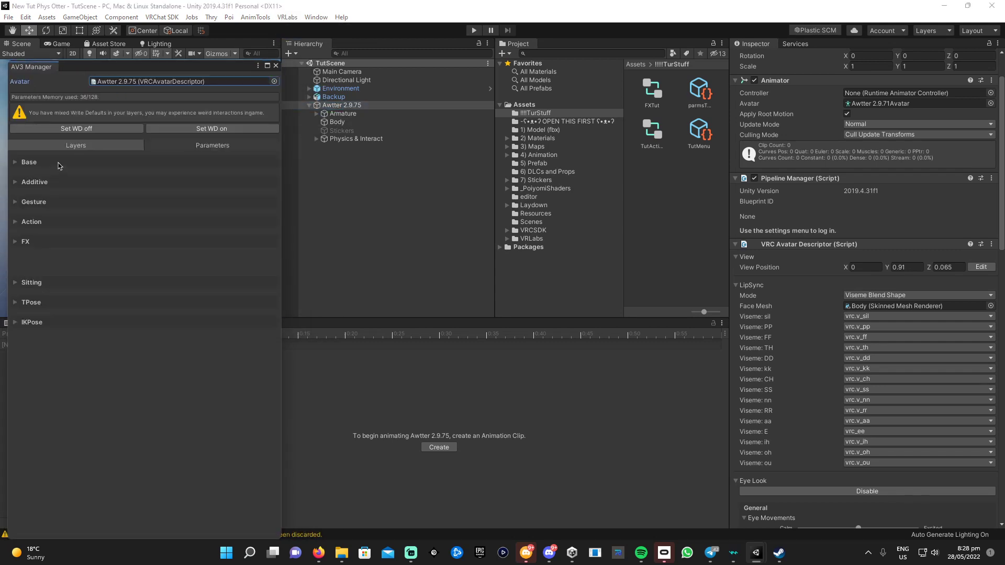
pyautogui.click(200, 126)
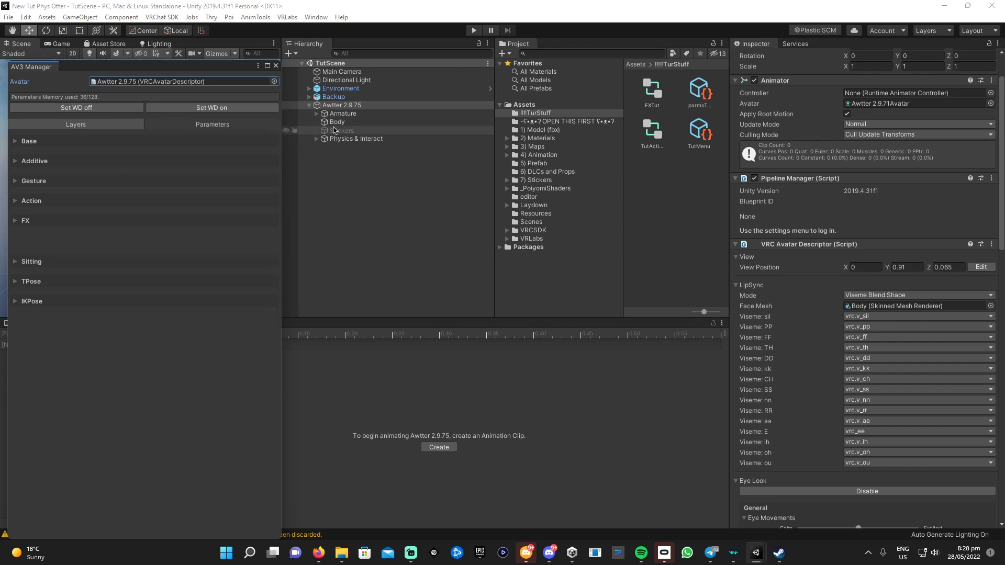
pyautogui.doubleClick(556, 205)
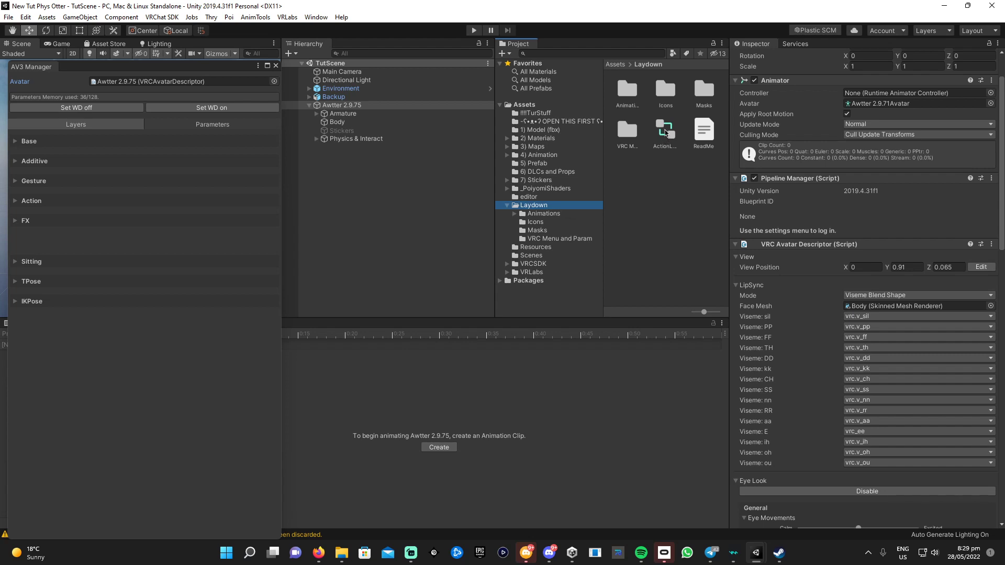
# Merge ActionLayer_Laydown_Pose-Multiple into the avatar's Action layer controller, then close the manager.
pyautogui.click(665, 132)
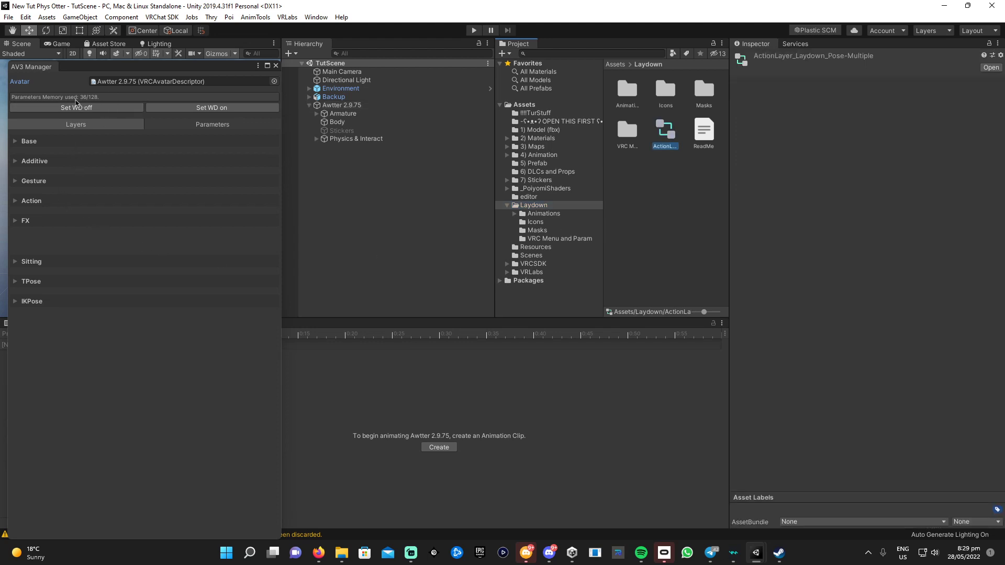
pyautogui.click(16, 203)
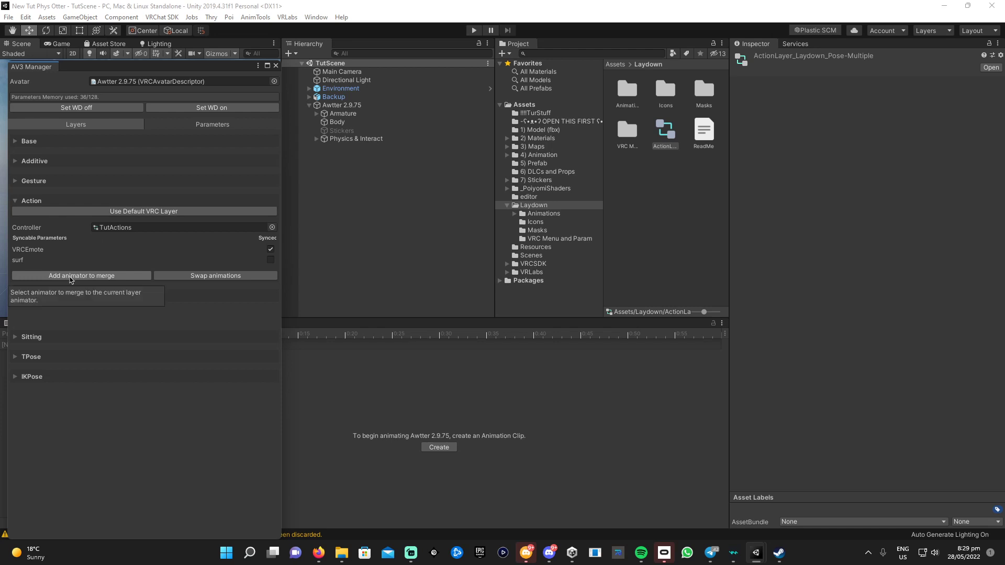
pyautogui.click(70, 276)
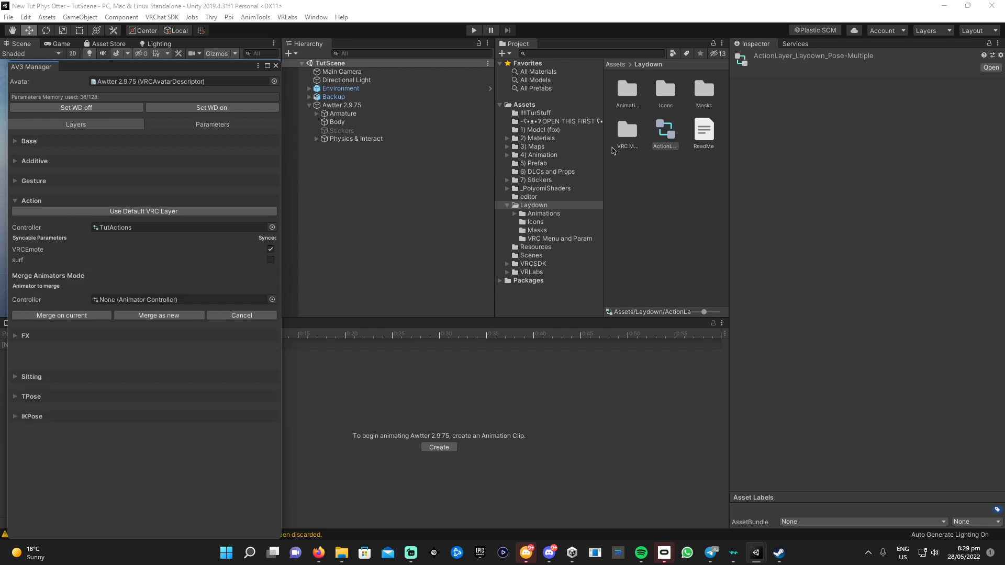
pyautogui.moveTo(669, 138); pyautogui.dragTo(119, 306)
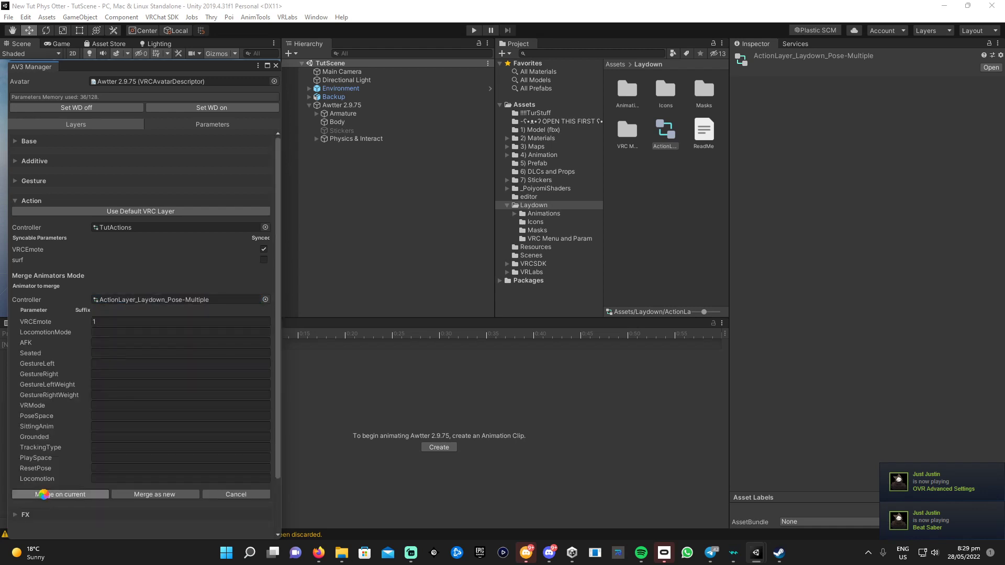
pyautogui.click(45, 495)
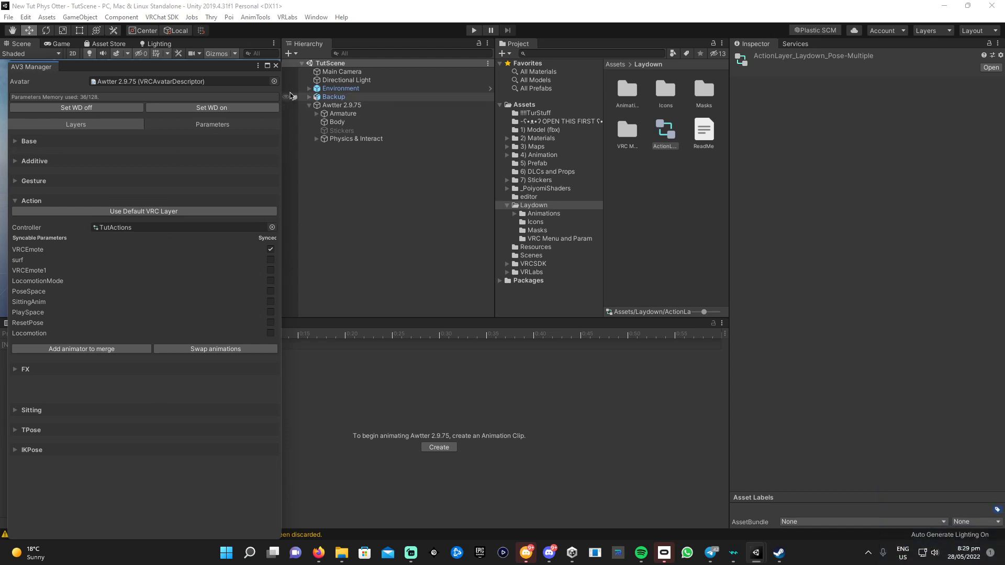
pyautogui.click(276, 68)
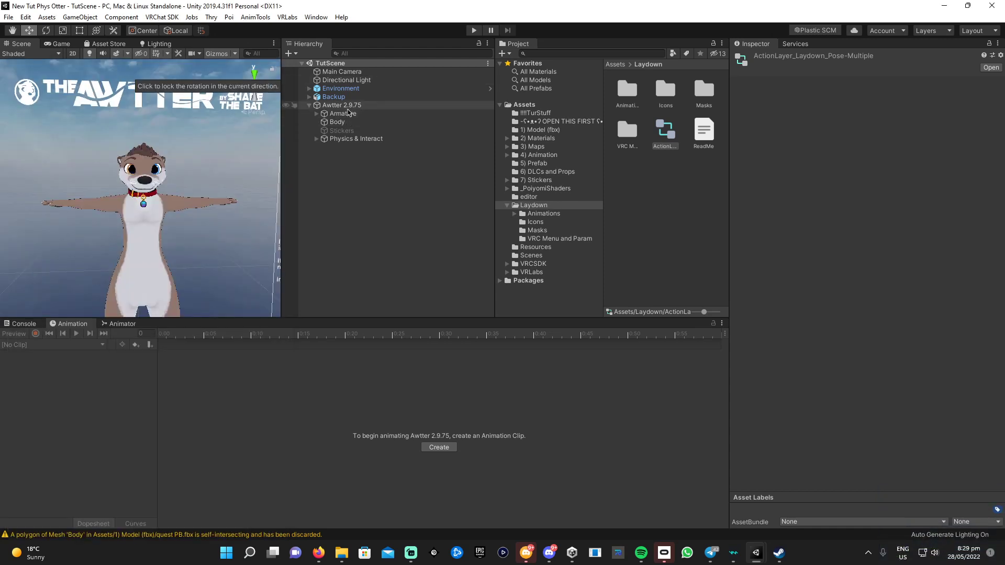
# Open the Awtter avatar's TutActions animator controller.
pyautogui.click(342, 104)
pyautogui.scroll(-10, 831, 357)
pyautogui.scroll(-5, 831, 358)
pyautogui.scroll(-5, 824, 354)
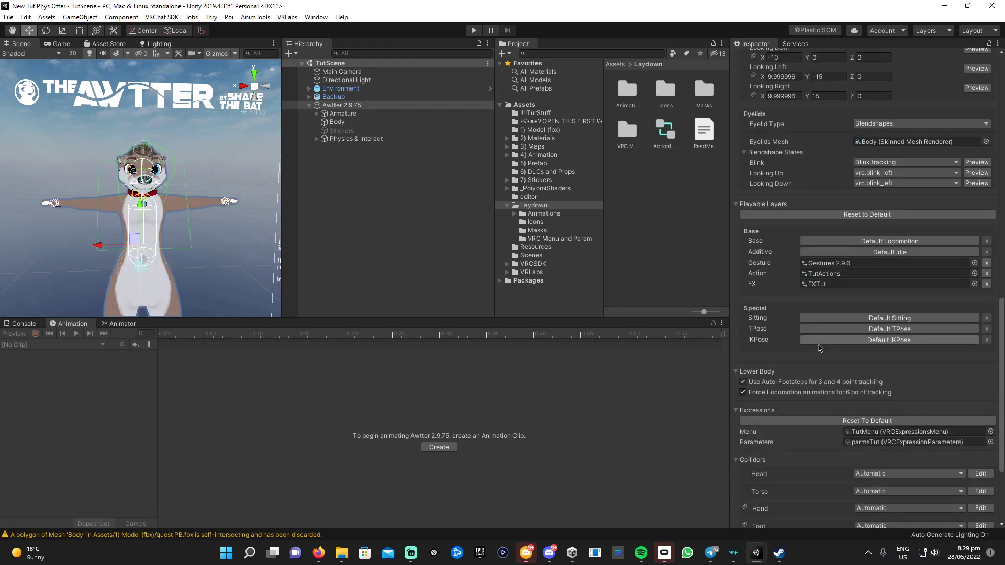
pyautogui.click(820, 273)
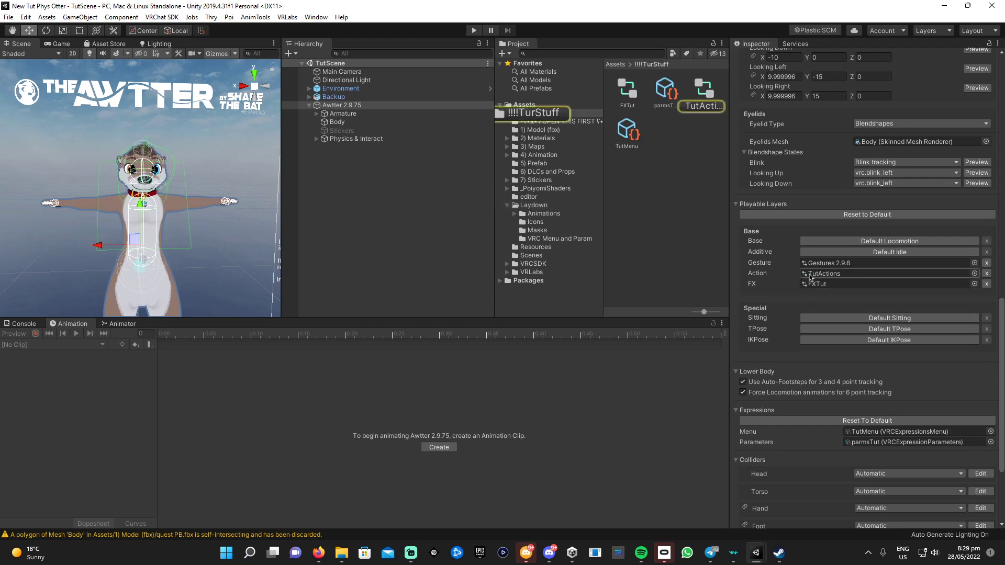
pyautogui.doubleClick(703, 93)
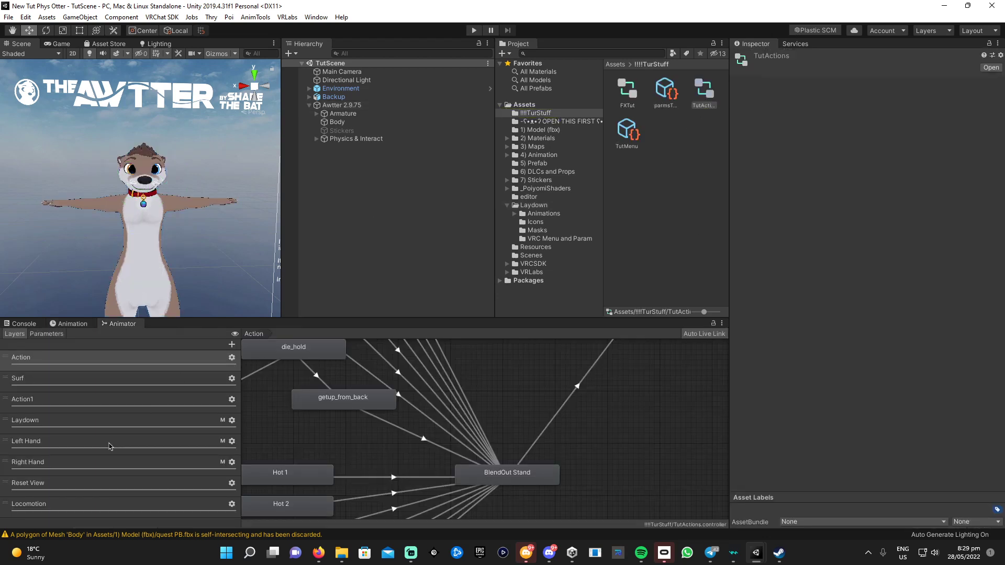
# Review the TutActions layers through Laydown, show its parameters, then bring up the GitHub page.
pyautogui.click(27, 510)
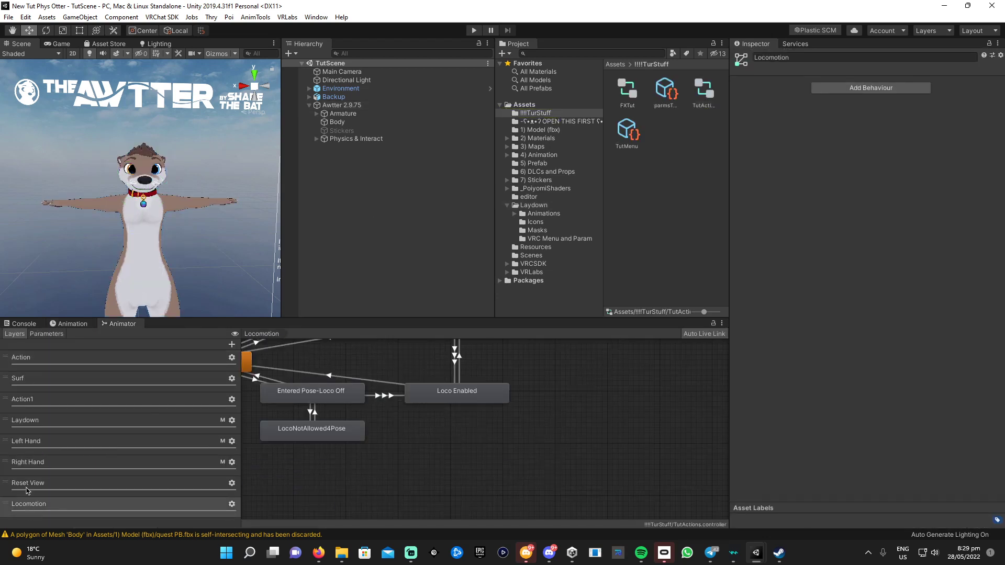
pyautogui.click(29, 490)
pyautogui.click(33, 471)
pyautogui.click(30, 440)
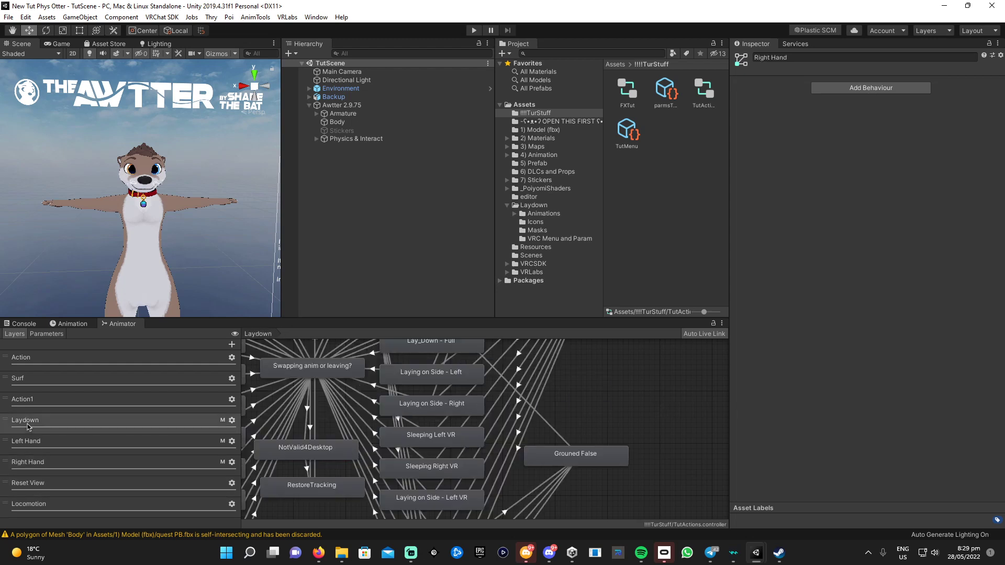
pyautogui.click(32, 417)
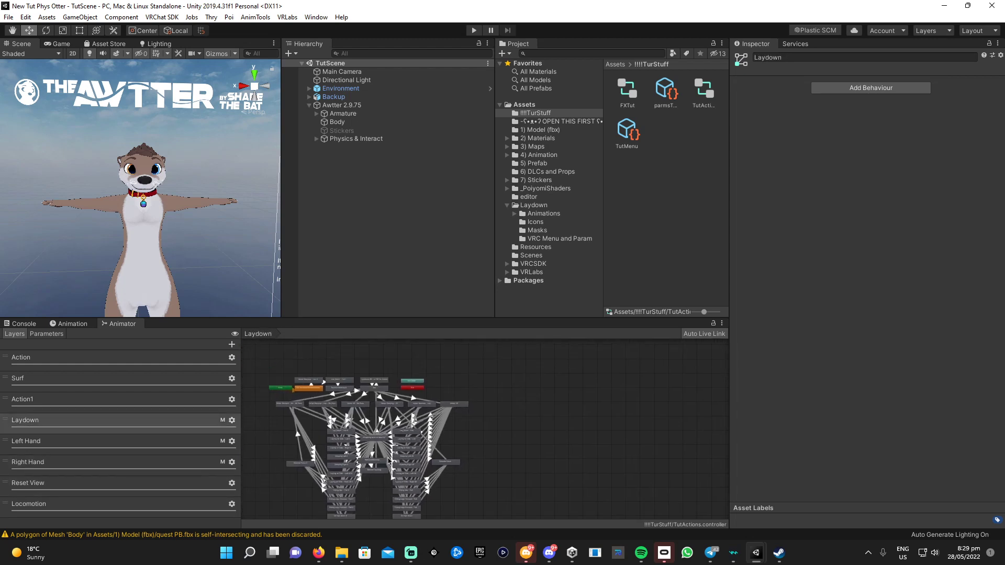
pyautogui.click(47, 333)
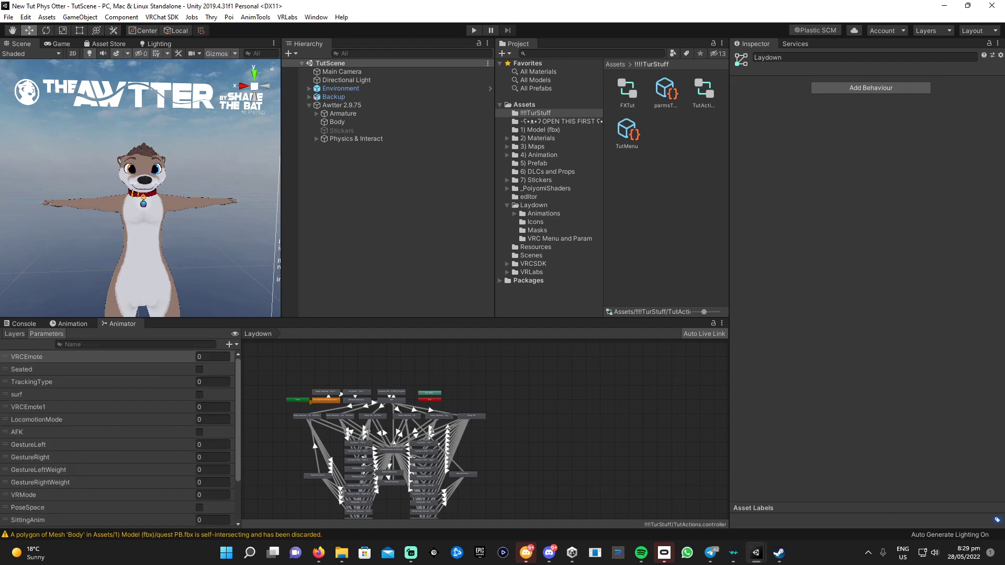
pyautogui.click(318, 553)
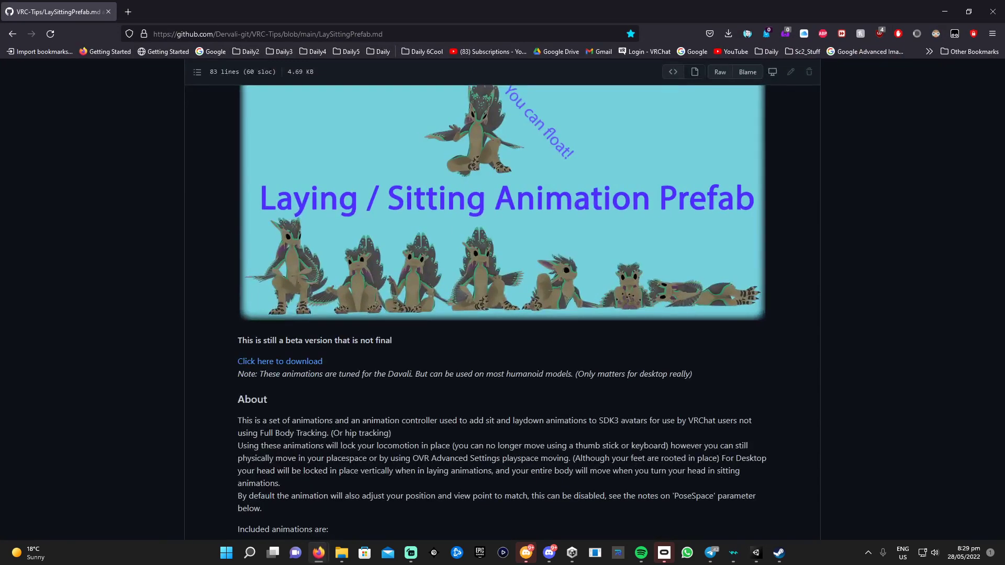
# Minimize Firefox to get back to the Unity editor.
pyautogui.click(942, 12)
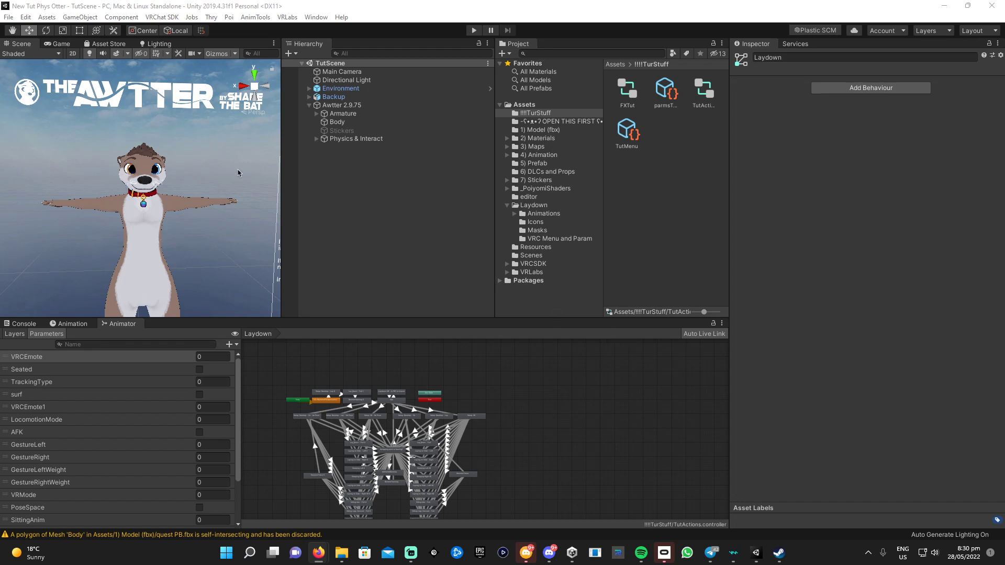
# Select Awtter 2.9.75 and open its parmsTut expression parameters asset.
pyautogui.click(336, 106)
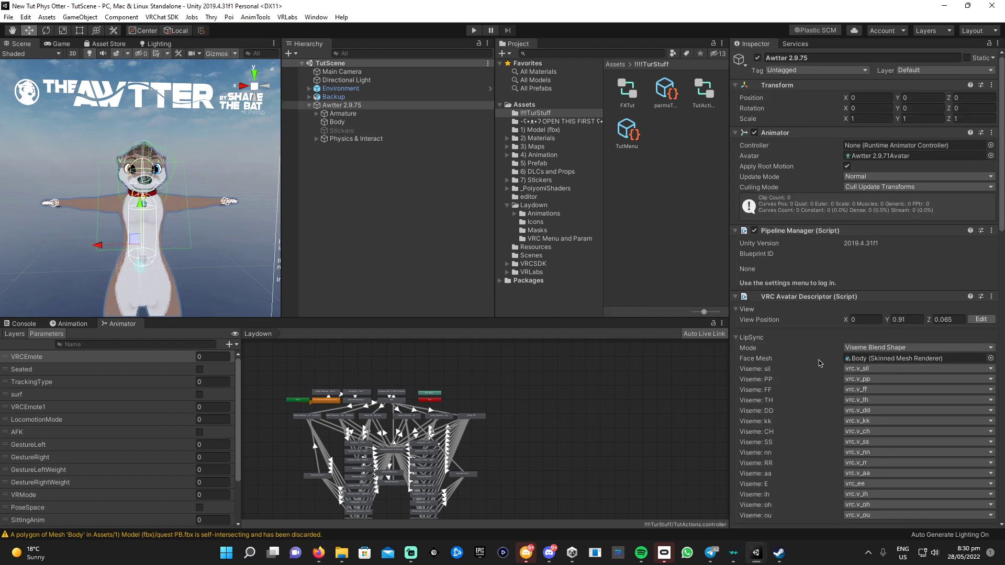
pyautogui.scroll(-5, 819, 363)
pyautogui.scroll(-5, 819, 363)
pyautogui.scroll(-5, 819, 362)
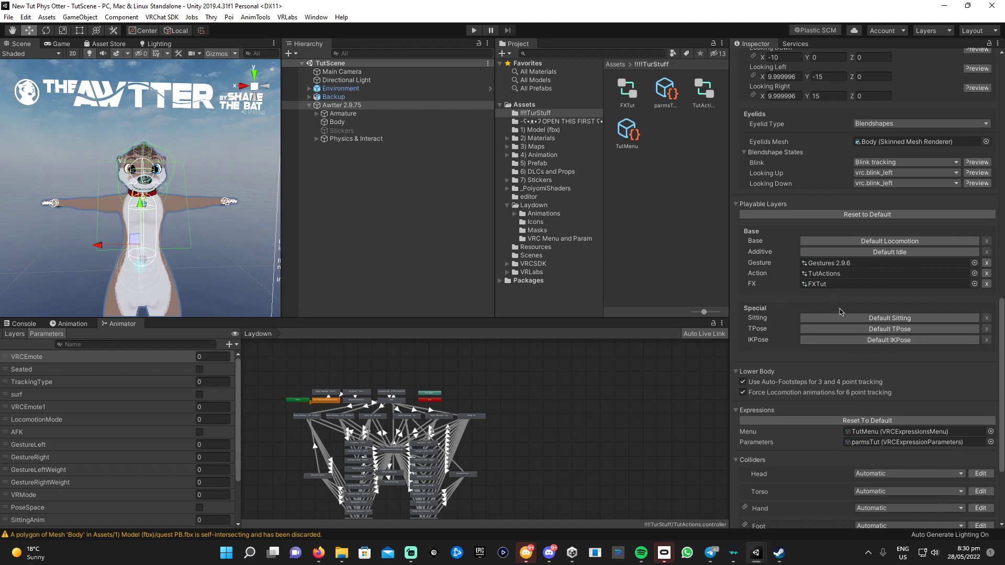
pyautogui.click(866, 444)
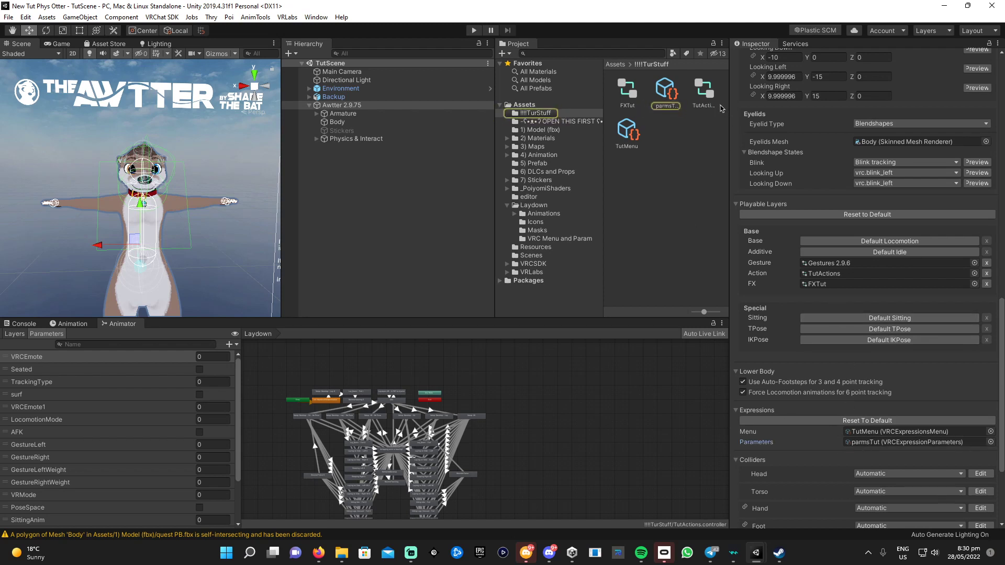
pyautogui.click(666, 93)
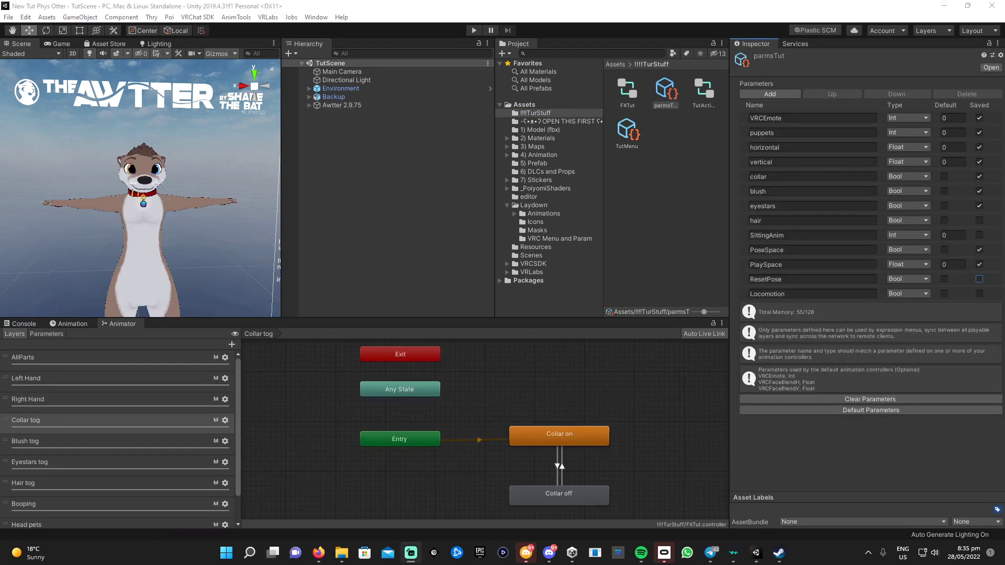
pyautogui.click(838, 234)
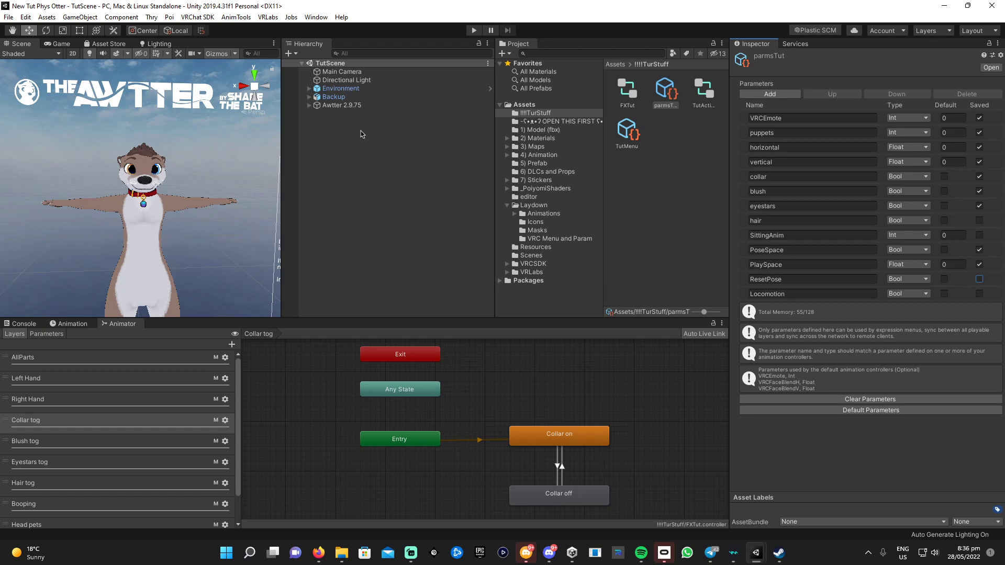
# Select Awtter 2.9.75 and open its TutMenu expressions menu.
pyautogui.click(342, 104)
pyautogui.scroll(-5, 846, 381)
pyautogui.scroll(-5, 824, 361)
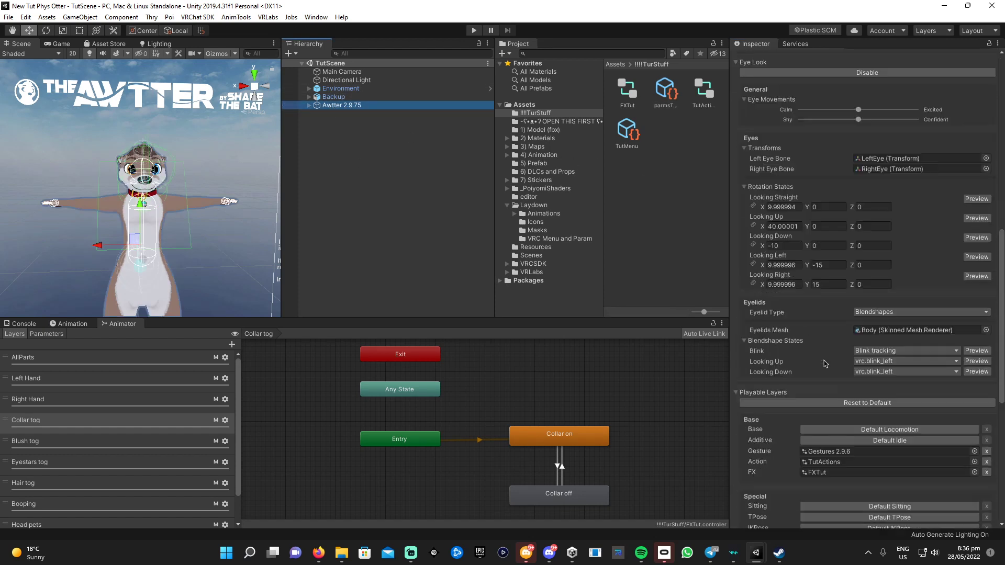
pyautogui.scroll(-5, 824, 361)
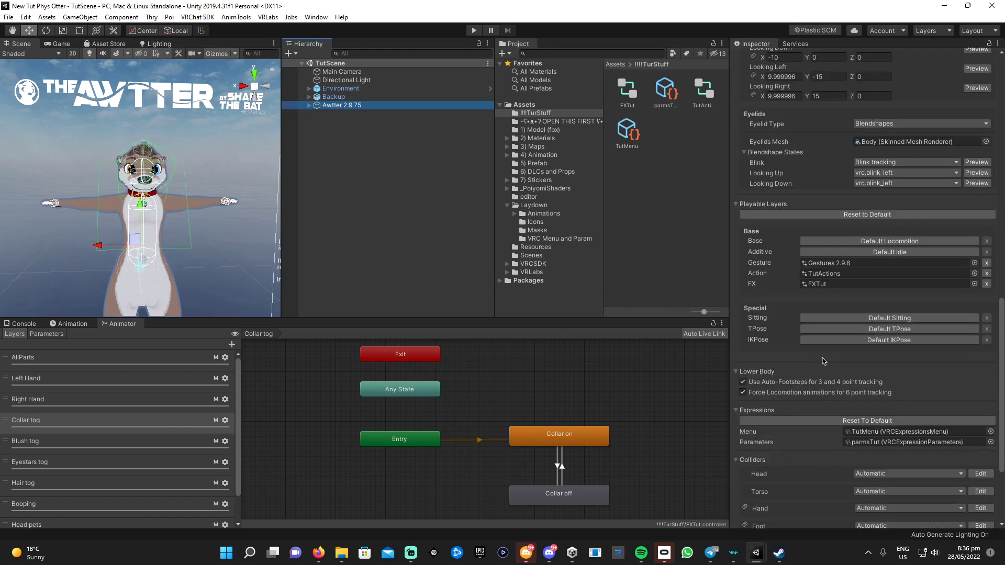
pyautogui.click(868, 432)
pyautogui.click(626, 135)
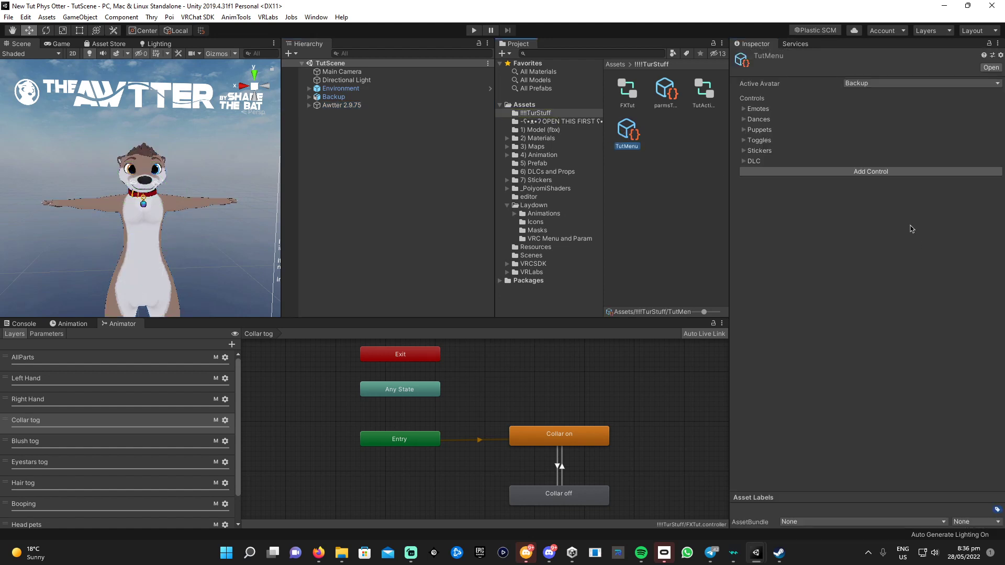
# Add a TutMenu control named 'Laying Down' with type Sub Menu.
pyautogui.click(846, 172)
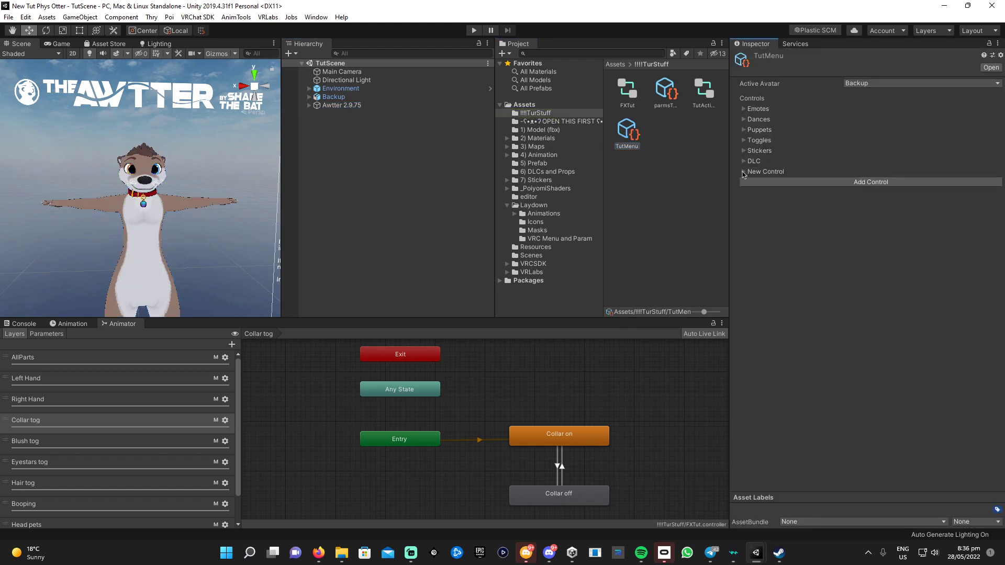
pyautogui.click(743, 172)
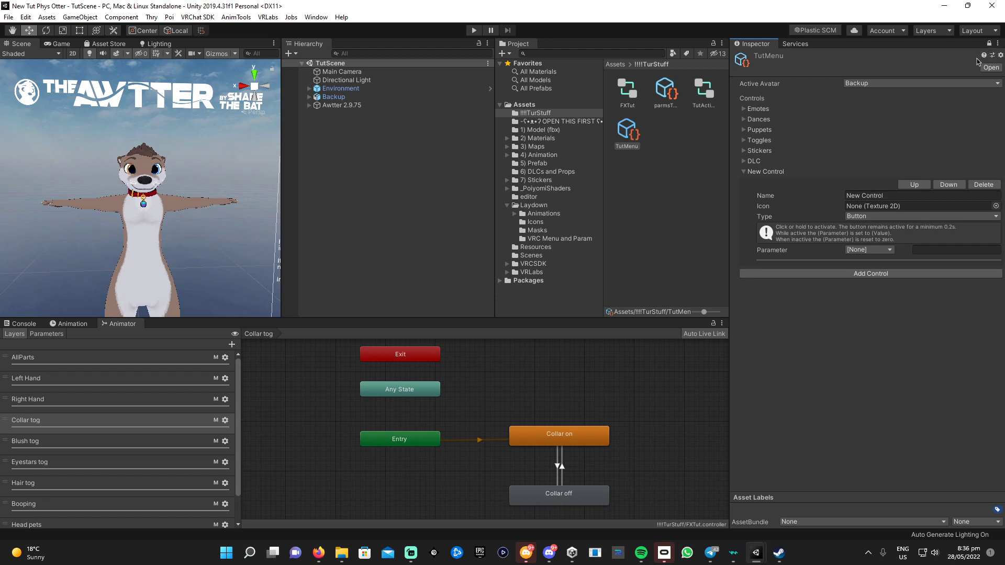
pyautogui.click(884, 197)
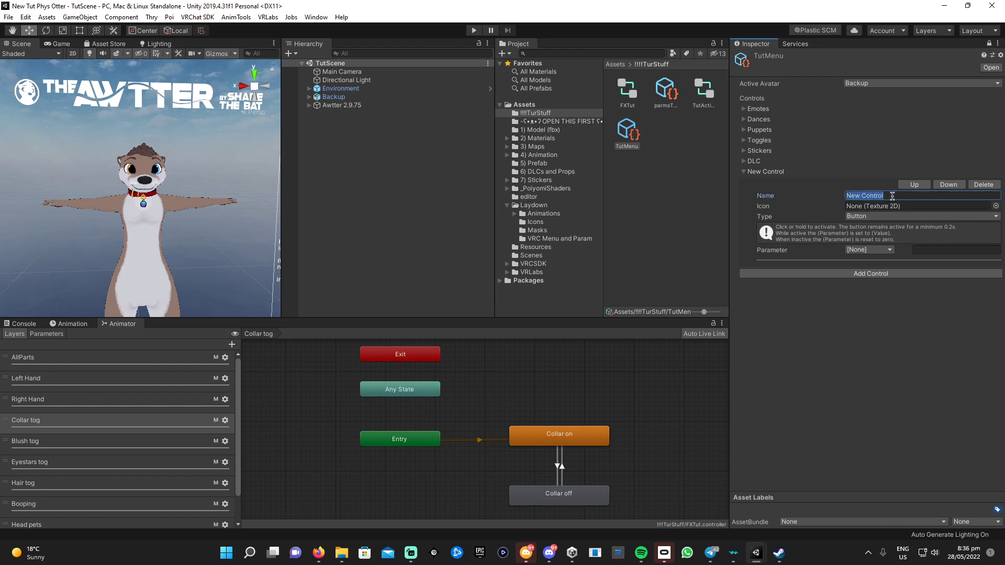
pyautogui.write('Layying Down')
pyautogui.click(890, 217)
pyautogui.click(864, 253)
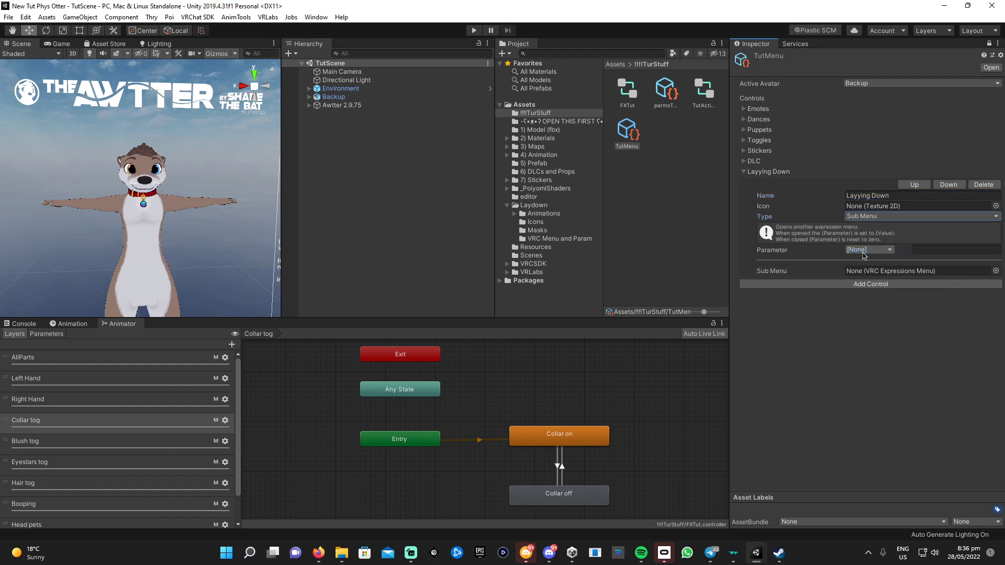
# Assign SubMenu_Laydown from Laydown/VRC Menu and Param as the control's submenu.
pyautogui.click(533, 208)
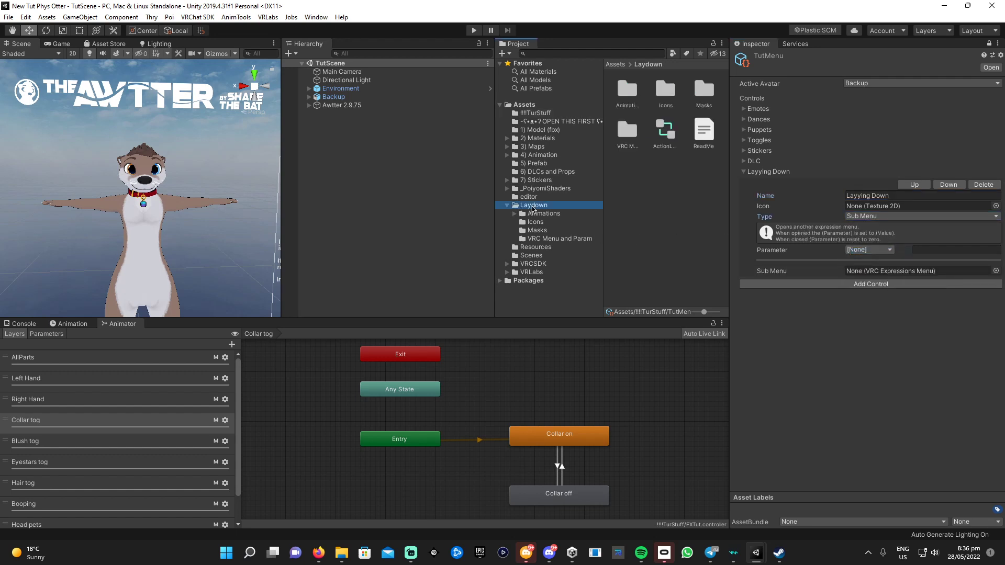
pyautogui.doubleClick(625, 138)
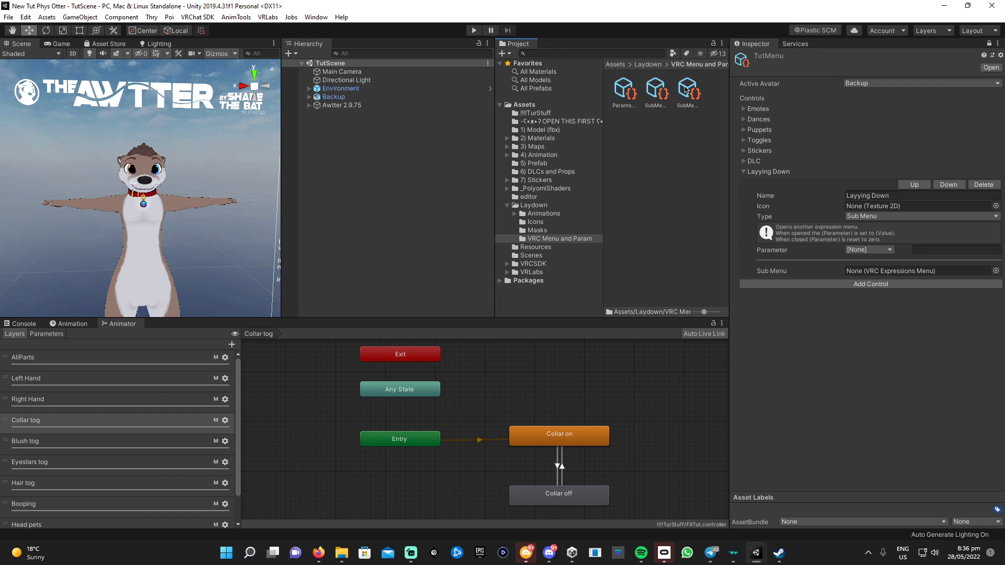
pyautogui.moveTo(688, 92); pyautogui.dragTo(865, 271)
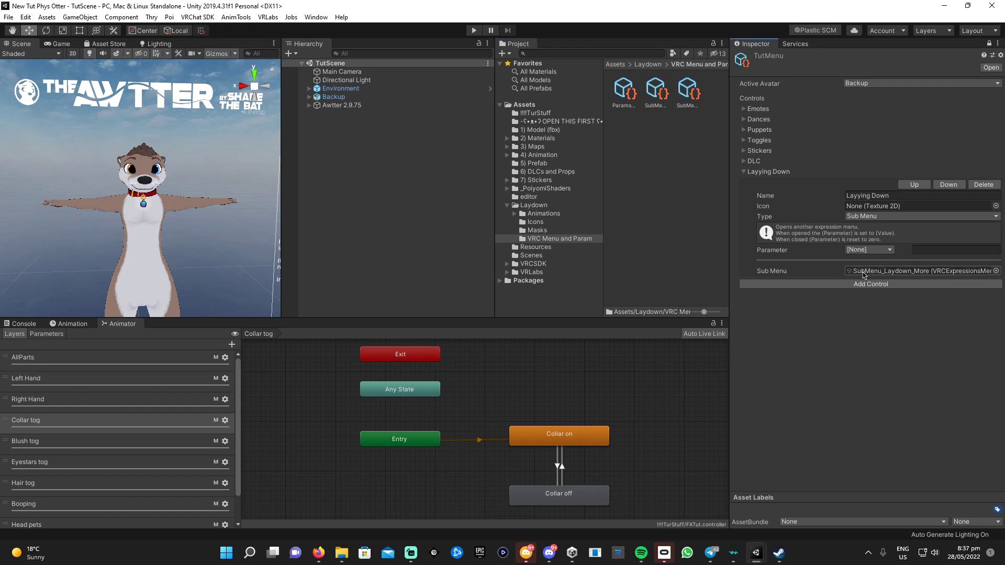
pyautogui.moveTo(656, 90); pyautogui.dragTo(903, 272)
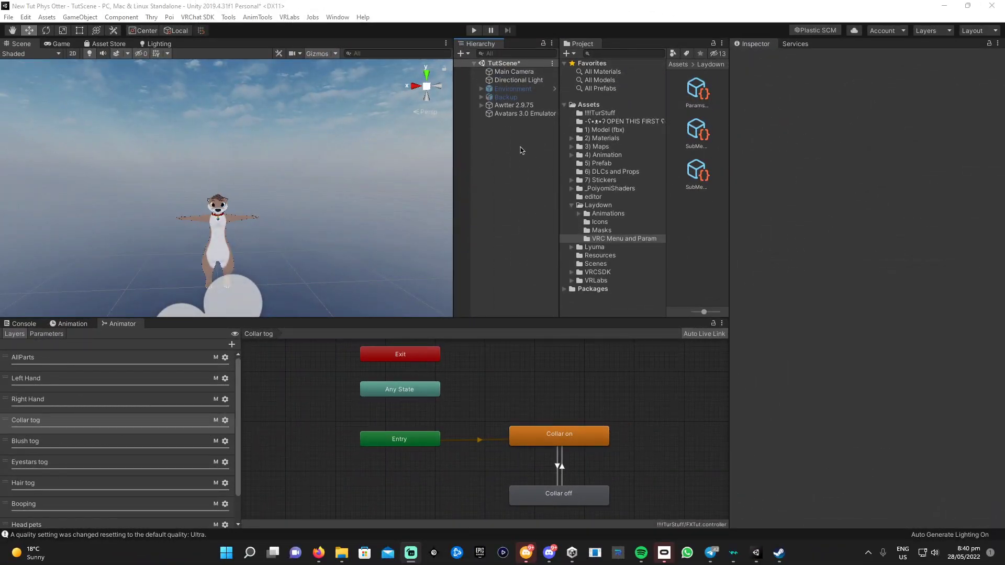
# Enter play mode to test the Awtter avatar with the Avatars 3.0 Emulator.
pyautogui.click(473, 32)
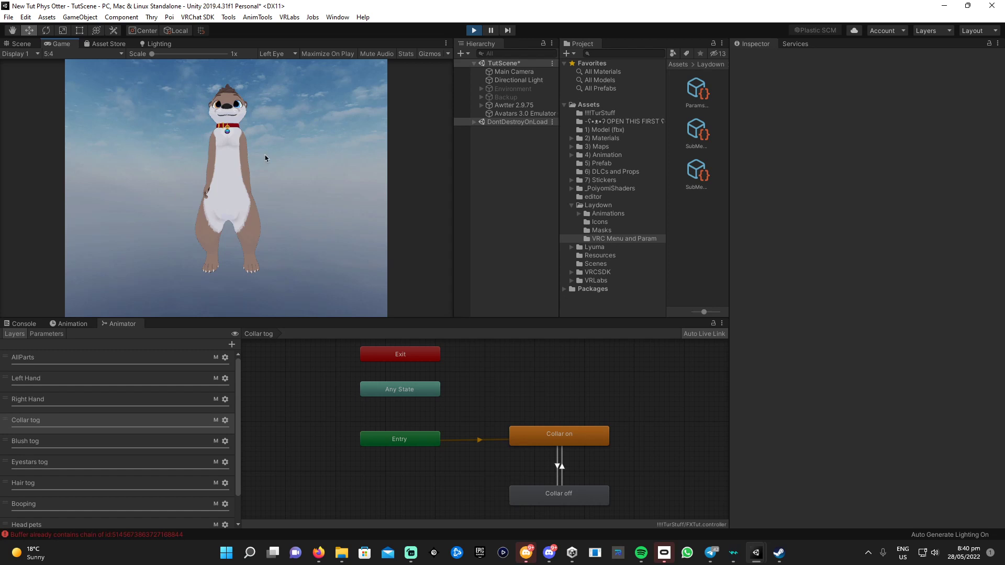
# On Awtter 2.9.75, toggle the Laydown, left-side and right-side lying poses on and off.
pyautogui.moveTo(518, 113)
pyautogui.click(510, 106)
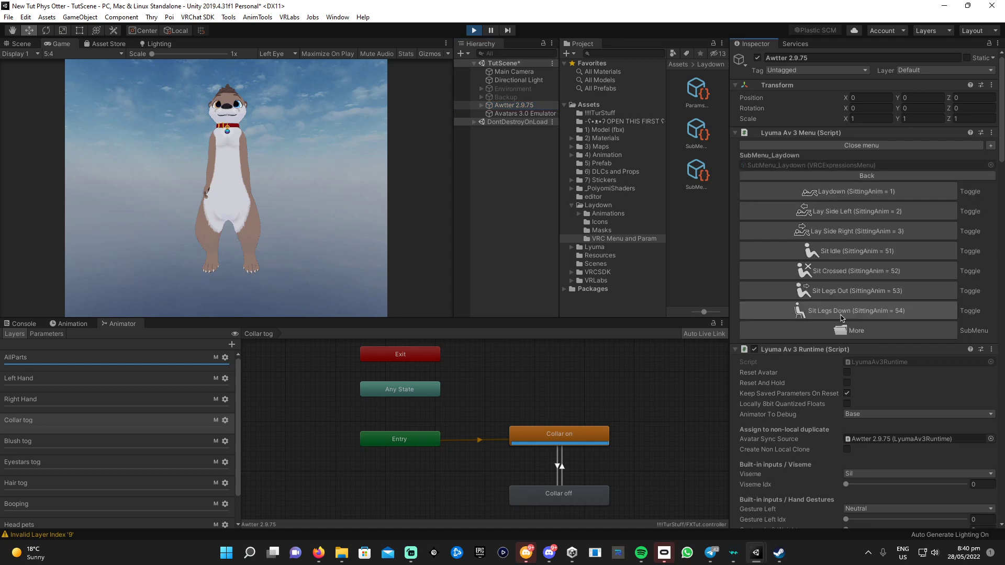
pyautogui.click(816, 197)
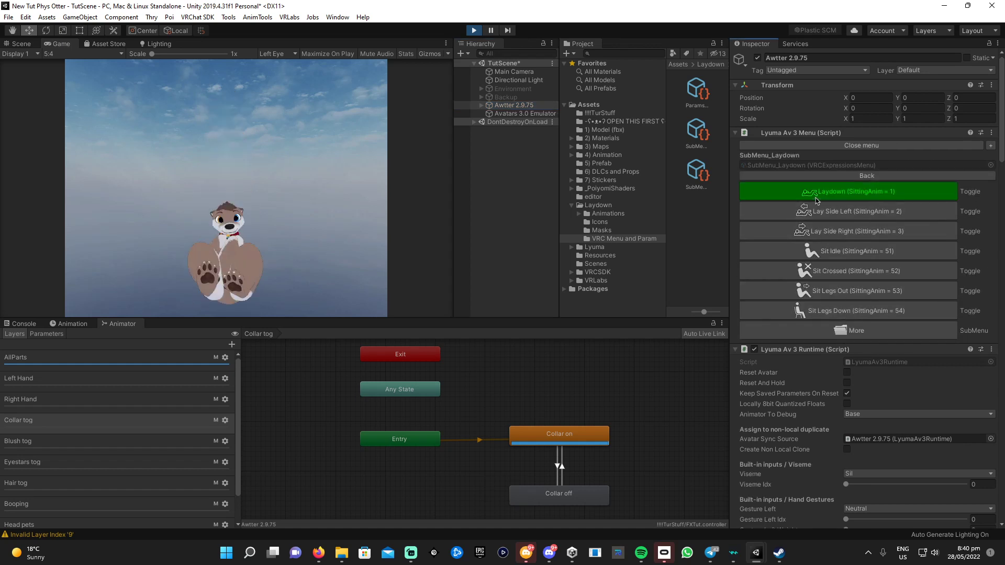
pyautogui.click(816, 196)
pyautogui.click(816, 212)
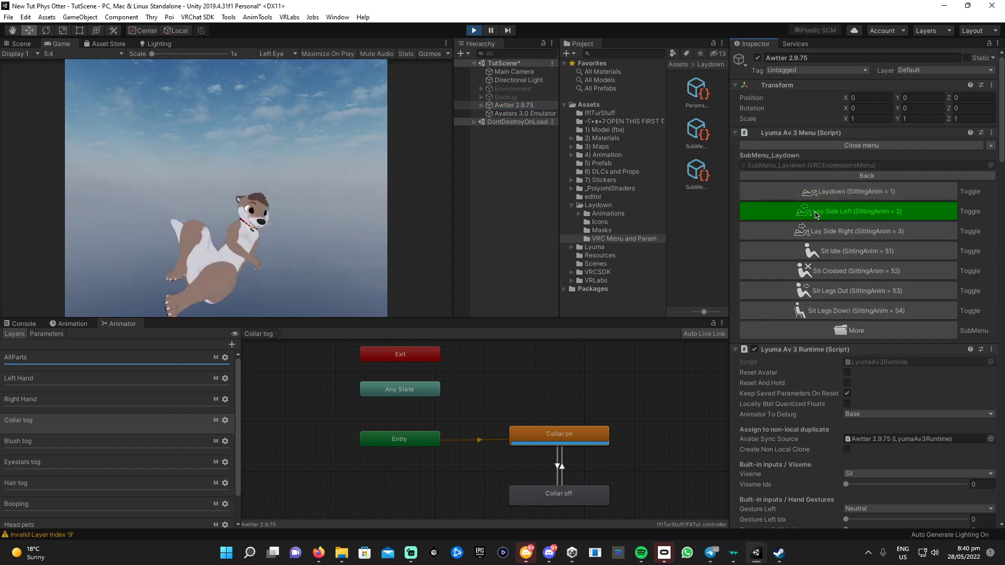
pyautogui.click(815, 212)
pyautogui.click(817, 232)
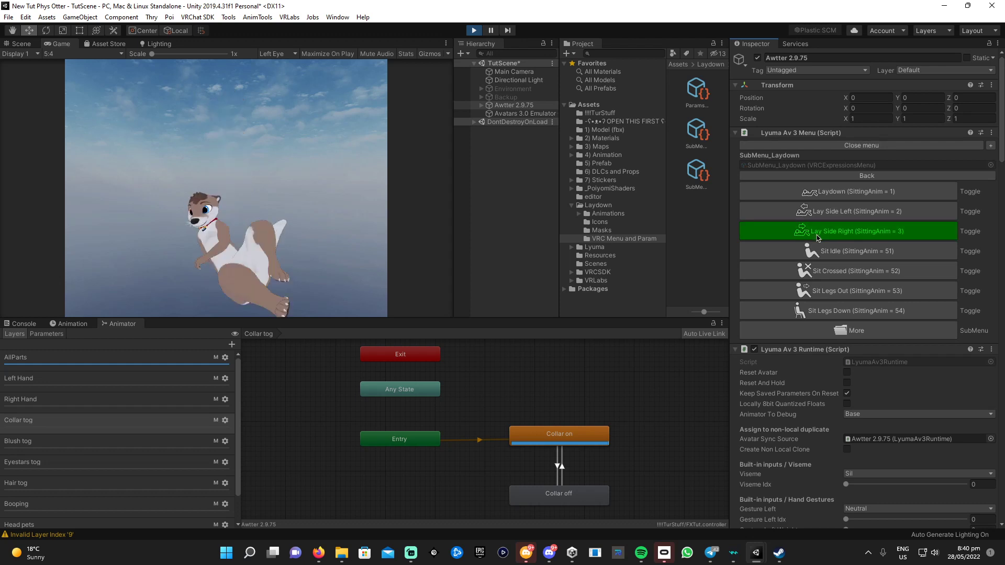
pyautogui.click(816, 236)
# Try Sit Idle, cross-legged, legs-out and legs-down sitting poses, then open More and return.
pyautogui.click(821, 253)
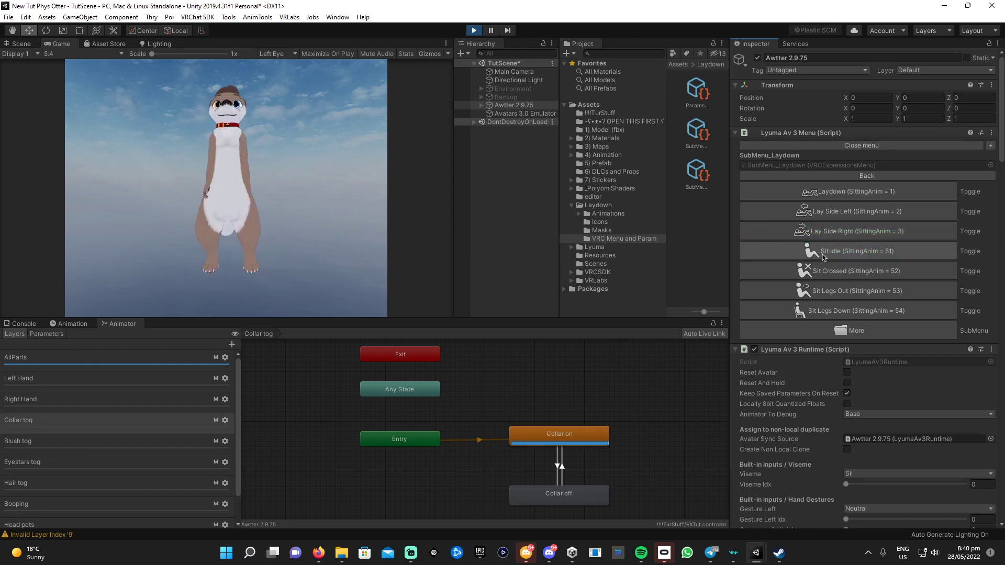
pyautogui.click(823, 271)
pyautogui.click(823, 271)
pyautogui.click(825, 291)
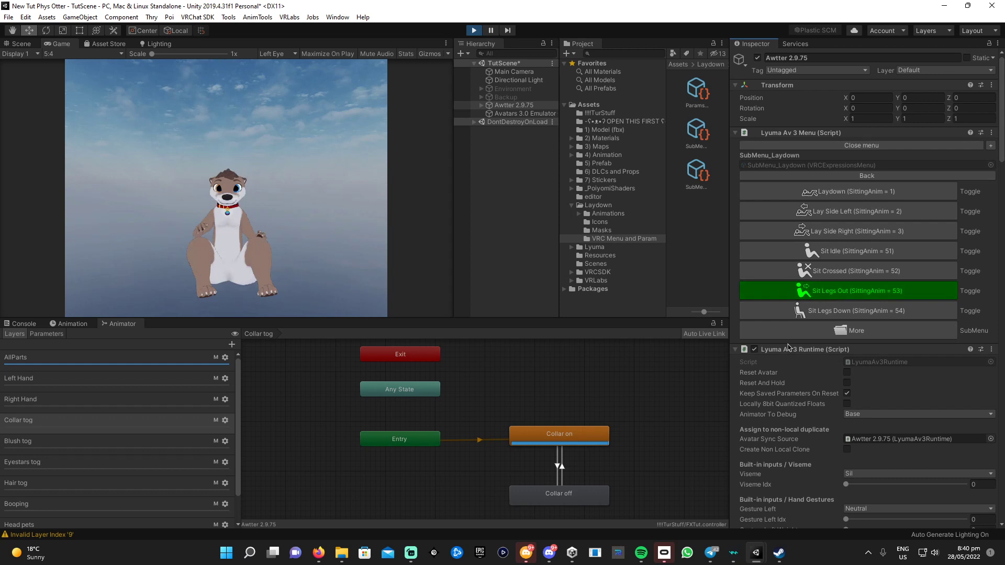
pyautogui.click(816, 295)
pyautogui.click(820, 312)
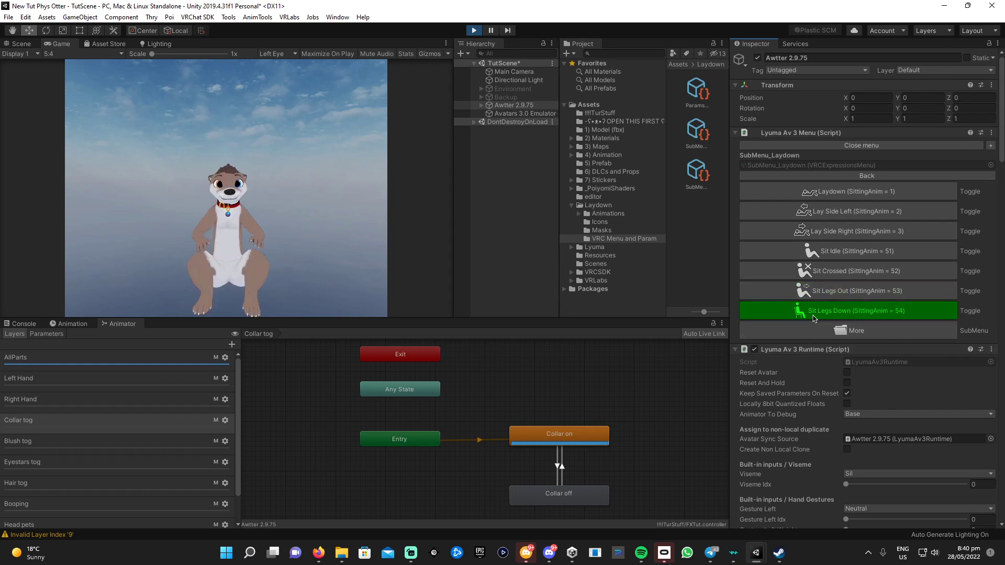
pyautogui.click(821, 318)
pyautogui.click(824, 331)
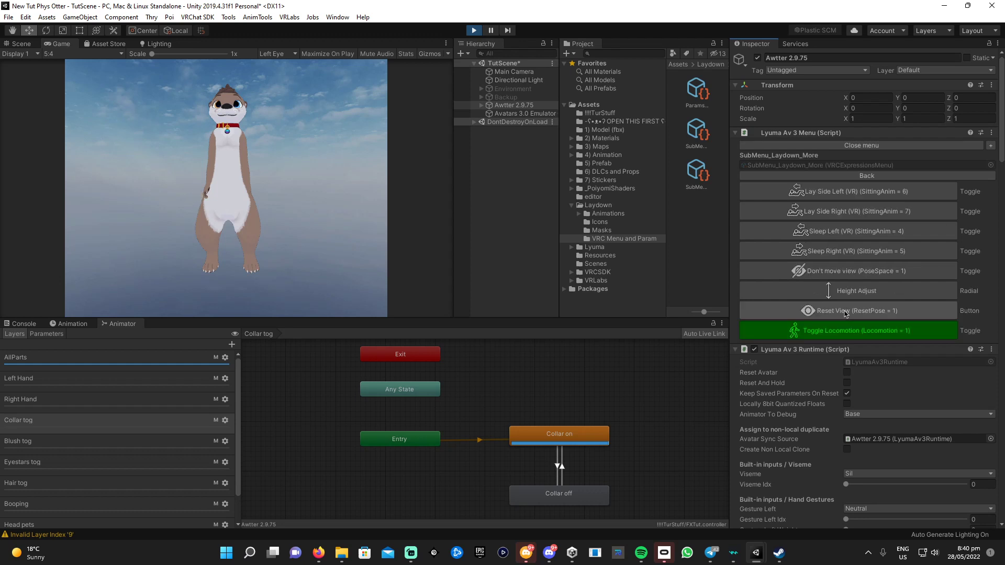
pyautogui.click(852, 177)
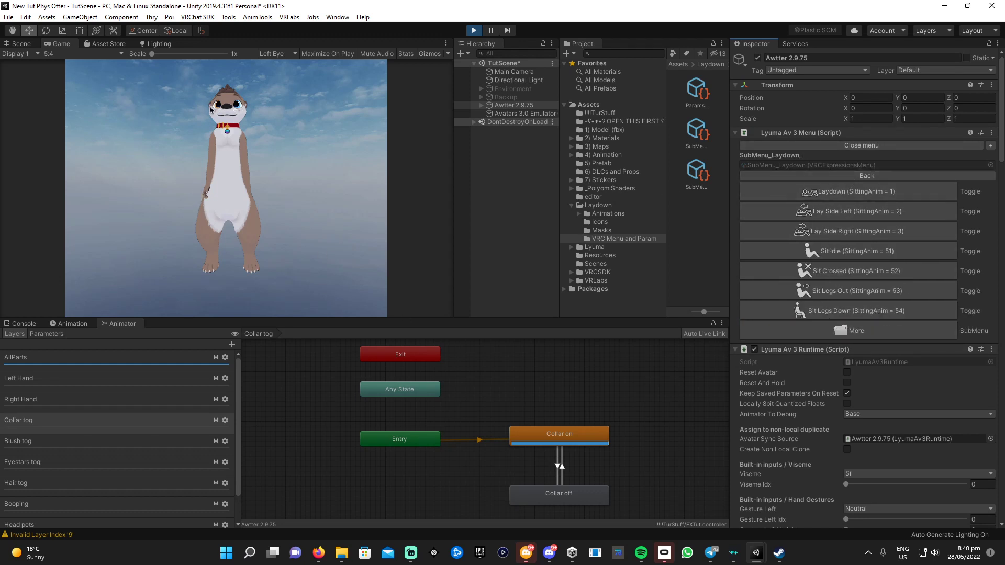